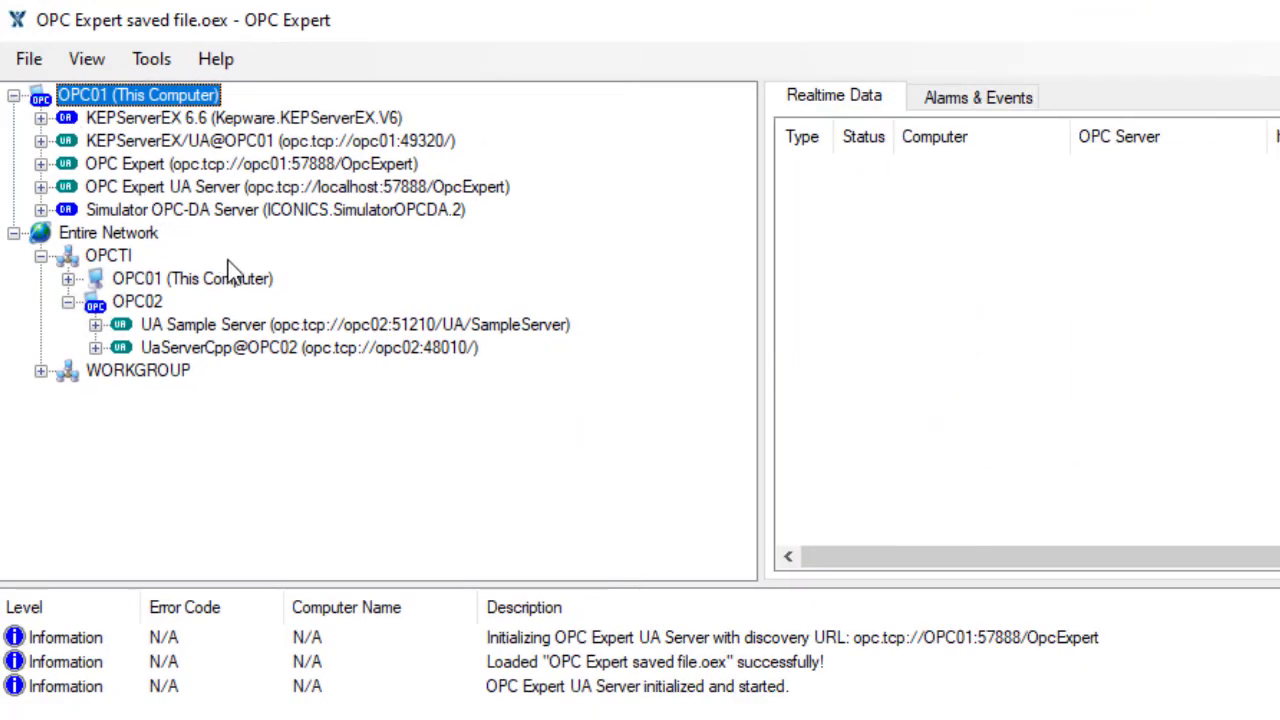
# Step: Create a mimic of UA Sample Server and expand it to Data > Dynamic > Scalar
pyautogui.rightClick(335, 330)
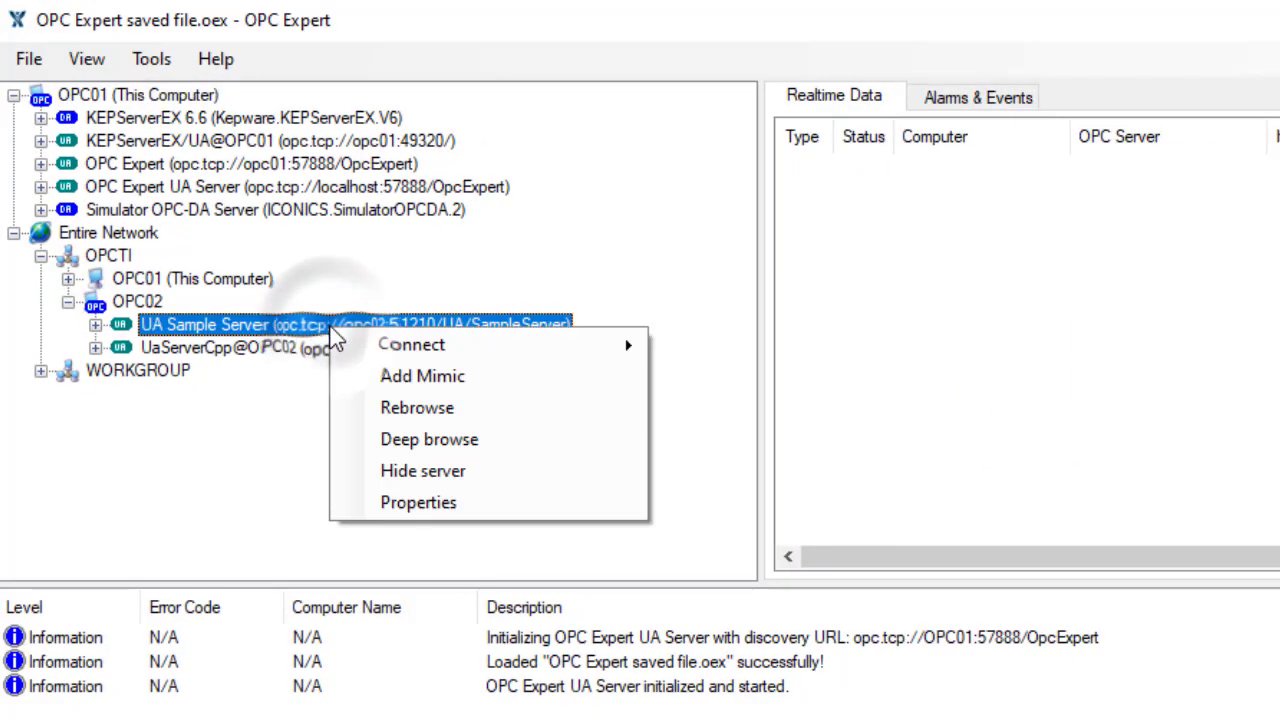
pyautogui.click(490, 388)
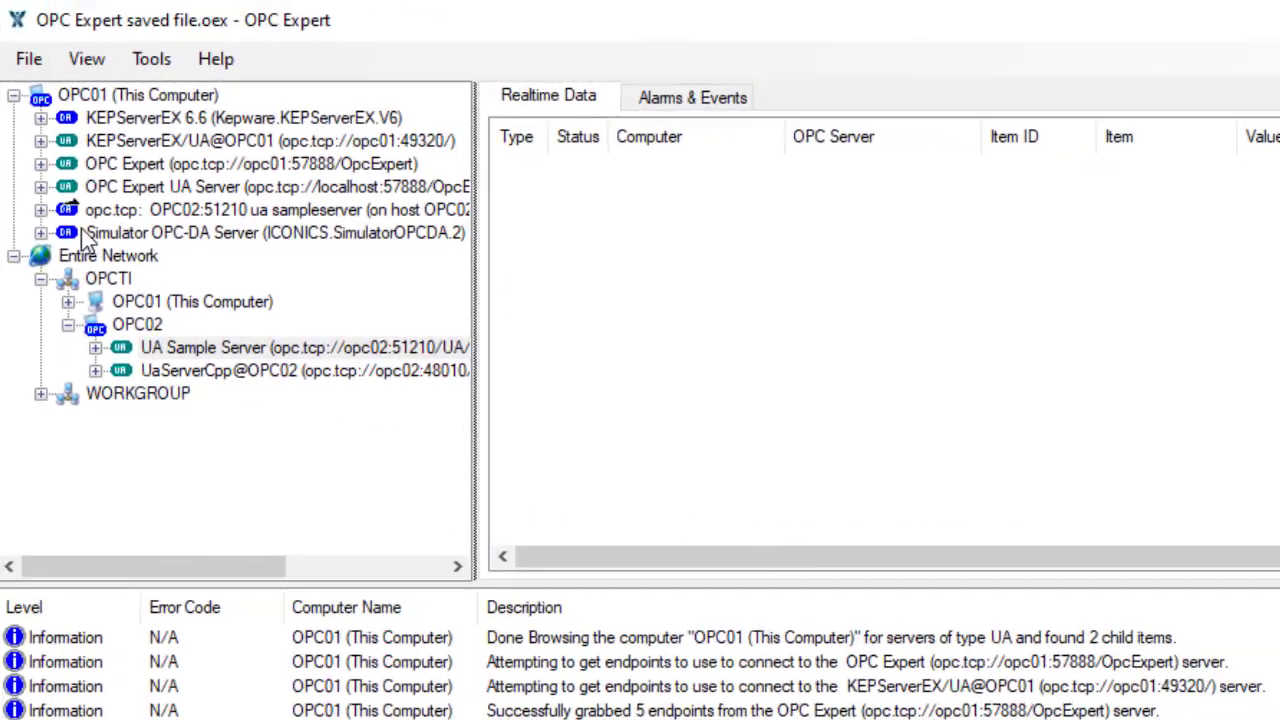
pyautogui.click(41, 209)
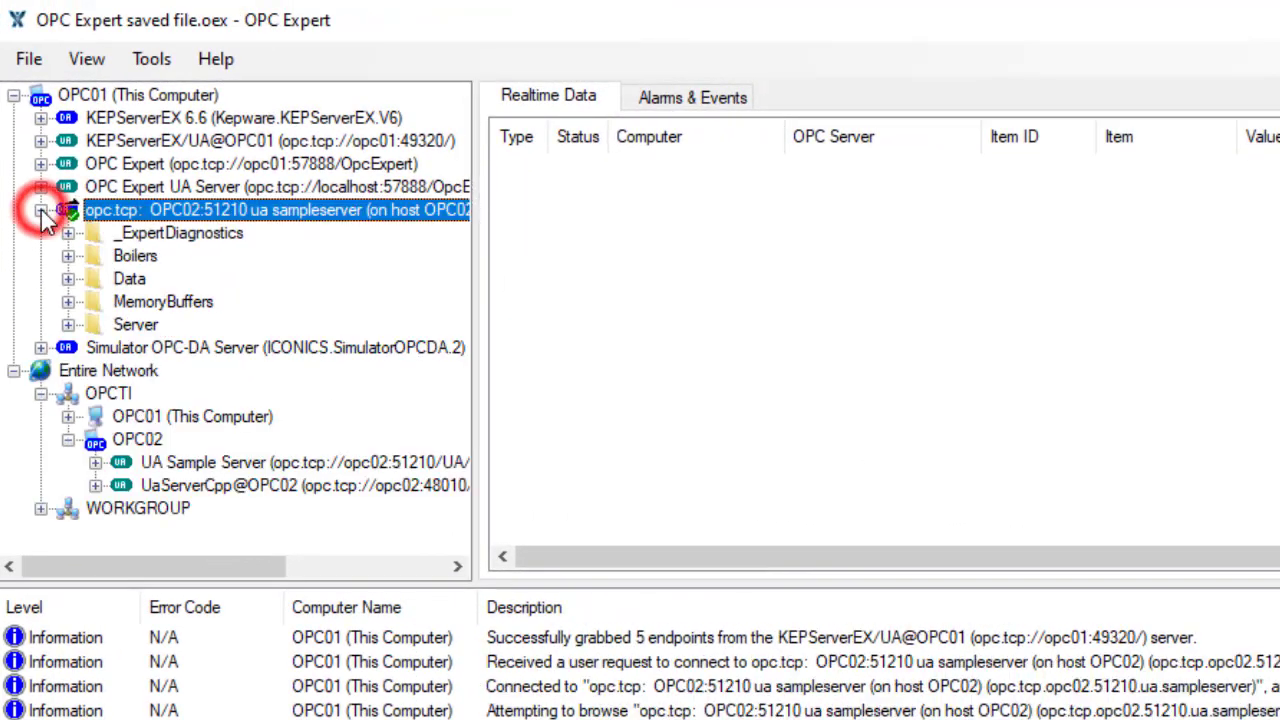
pyautogui.click(67, 278)
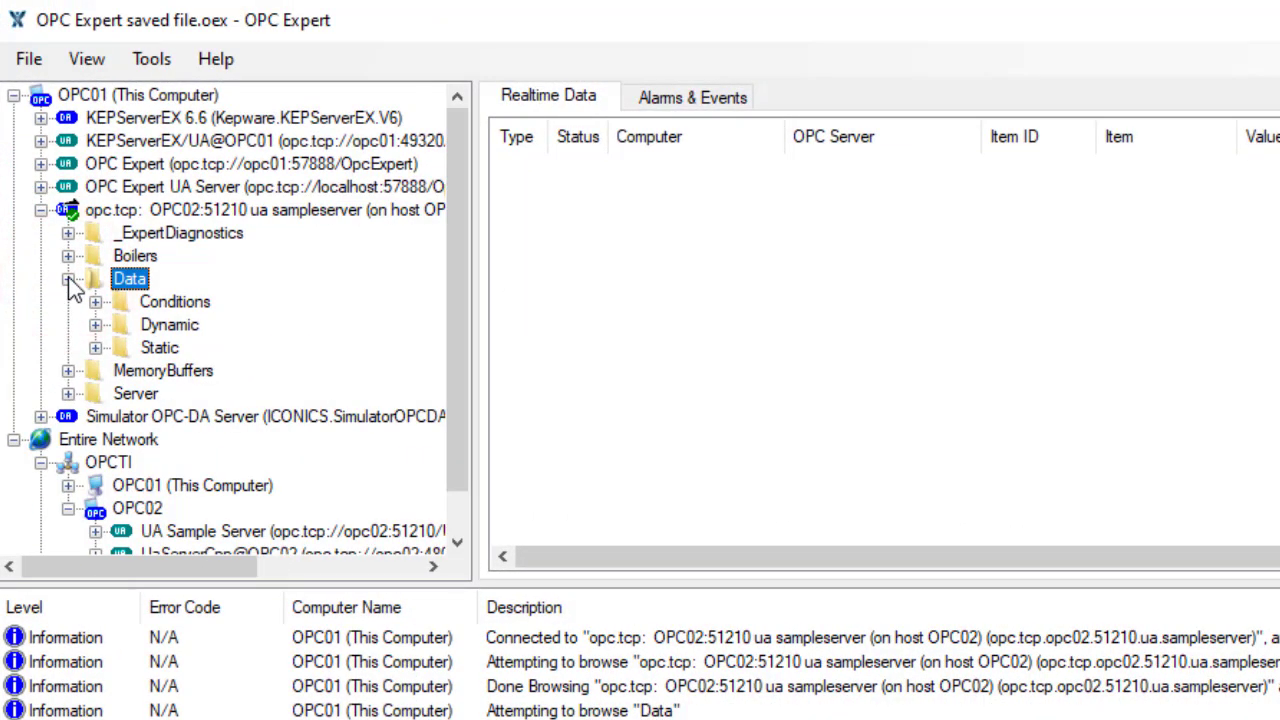
pyautogui.click(95, 325)
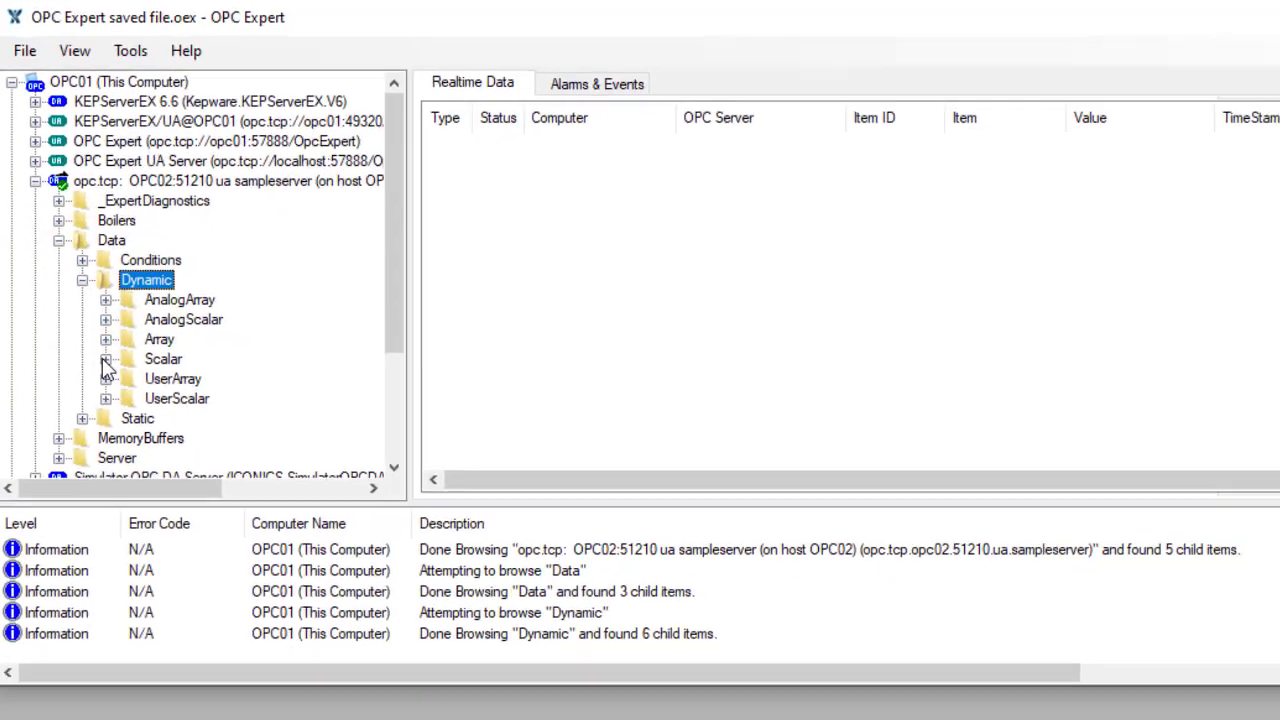
pyautogui.click(105, 359)
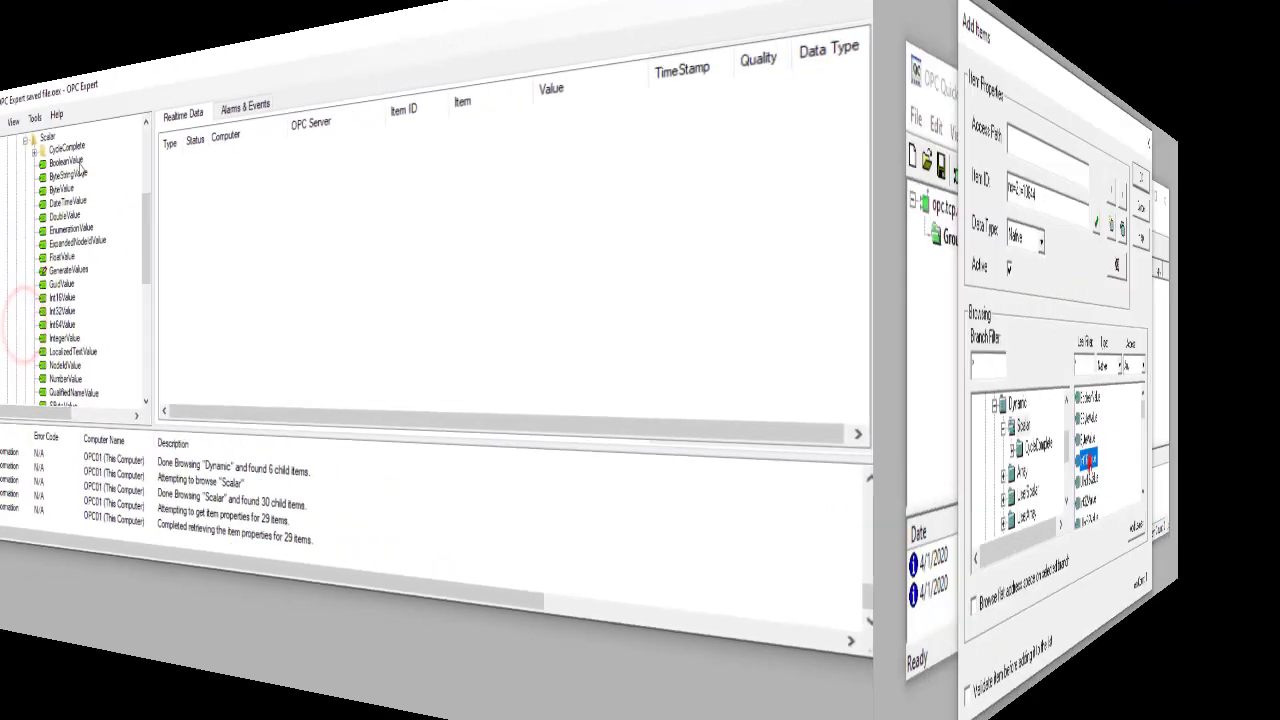
# Step: Add four Scalar values, including FloatValue and StringValue, as items in OPC Quick Client
pyautogui.click(822, 483)
pyautogui.click(1017, 557)
pyautogui.click(1017, 557)
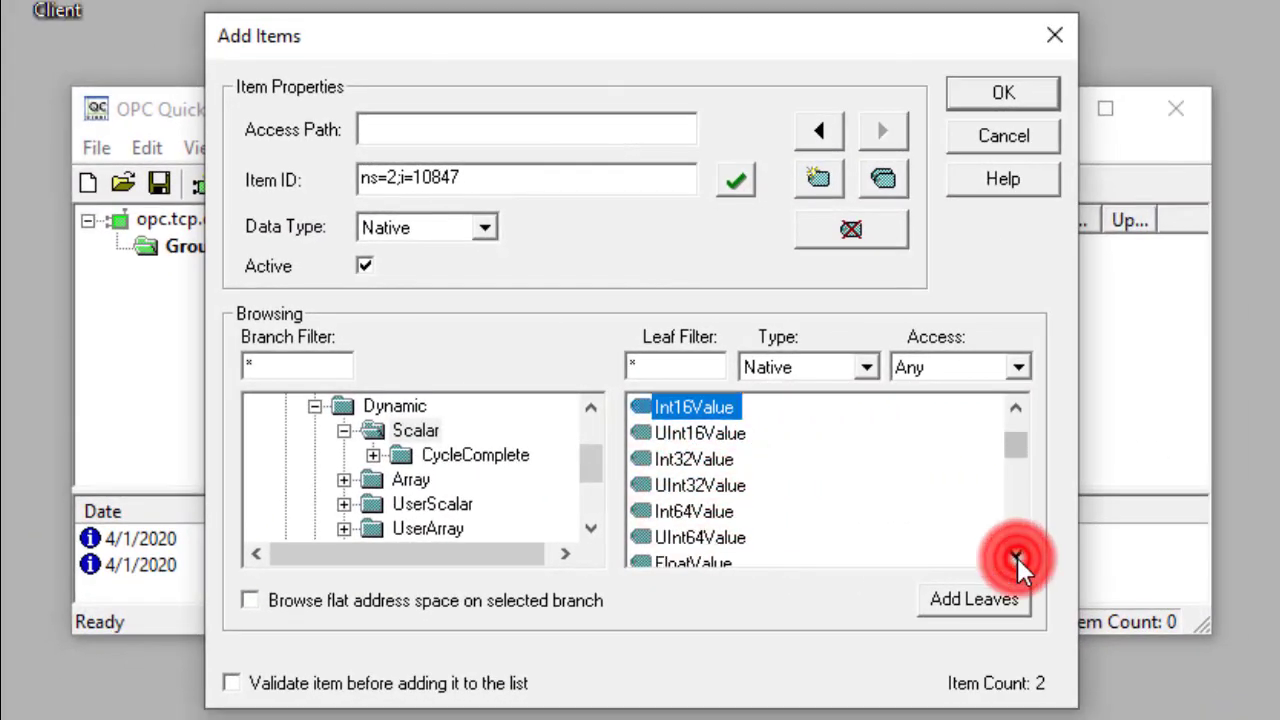
pyautogui.click(1017, 557)
pyautogui.click(1017, 557)
pyautogui.click(1017, 557)
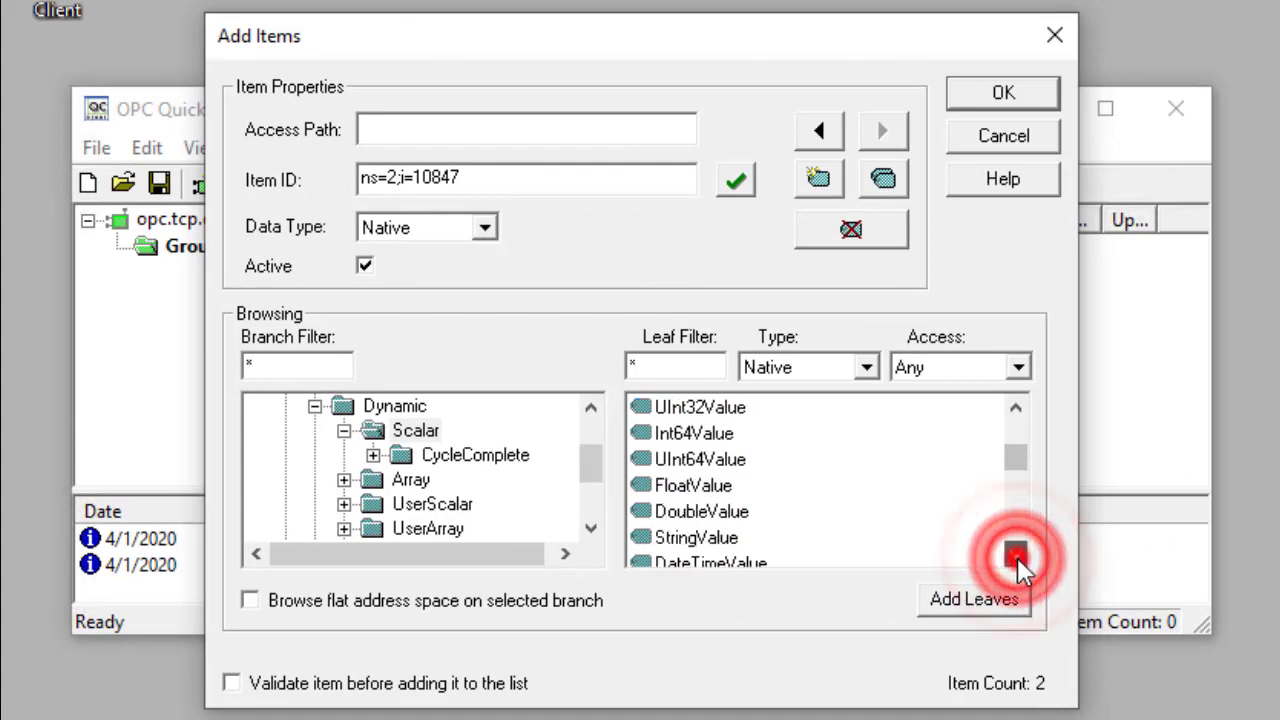
pyautogui.doubleClick(708, 486)
pyautogui.doubleClick(698, 537)
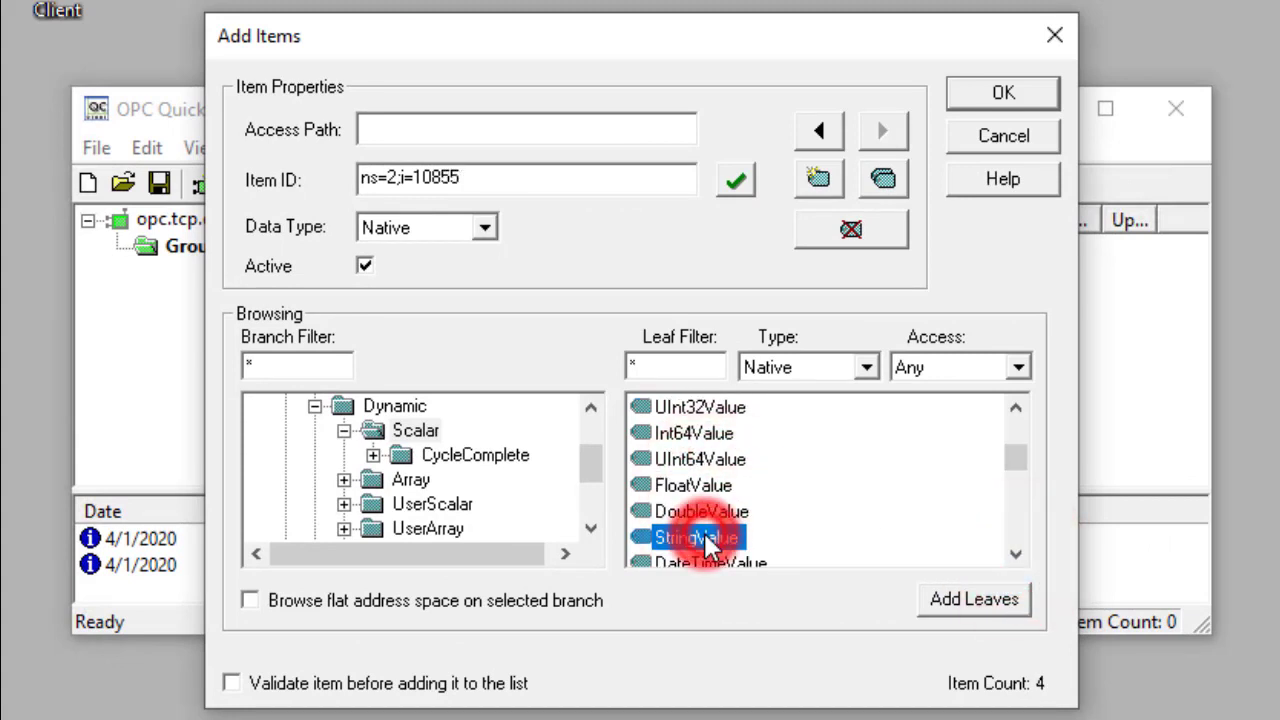
pyautogui.click(1046, 100)
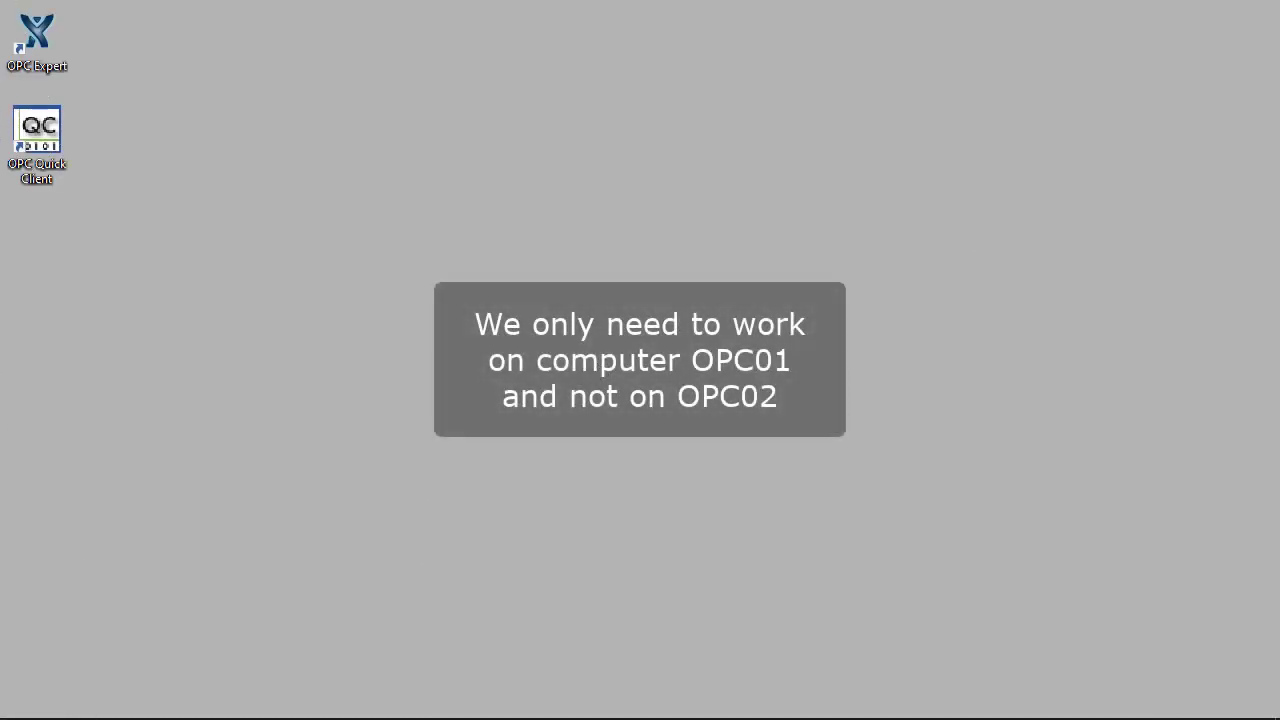
# Step: Launch OPC Expert from its desktop icon to open the saved file.oex
pyautogui.doubleClick(52, 38)
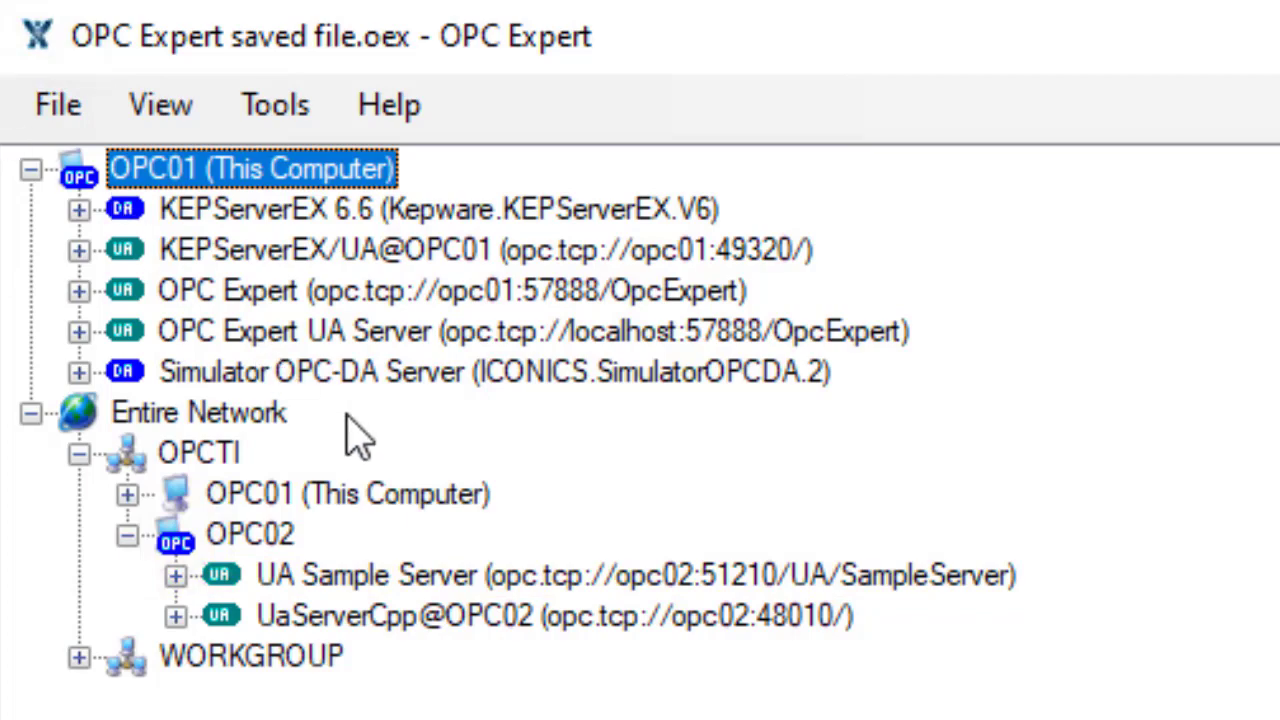
# Step: Add a mimic of OPC02's UA Sample Server, keeping Type DA and Tunneling
pyautogui.rightClick(382, 372)
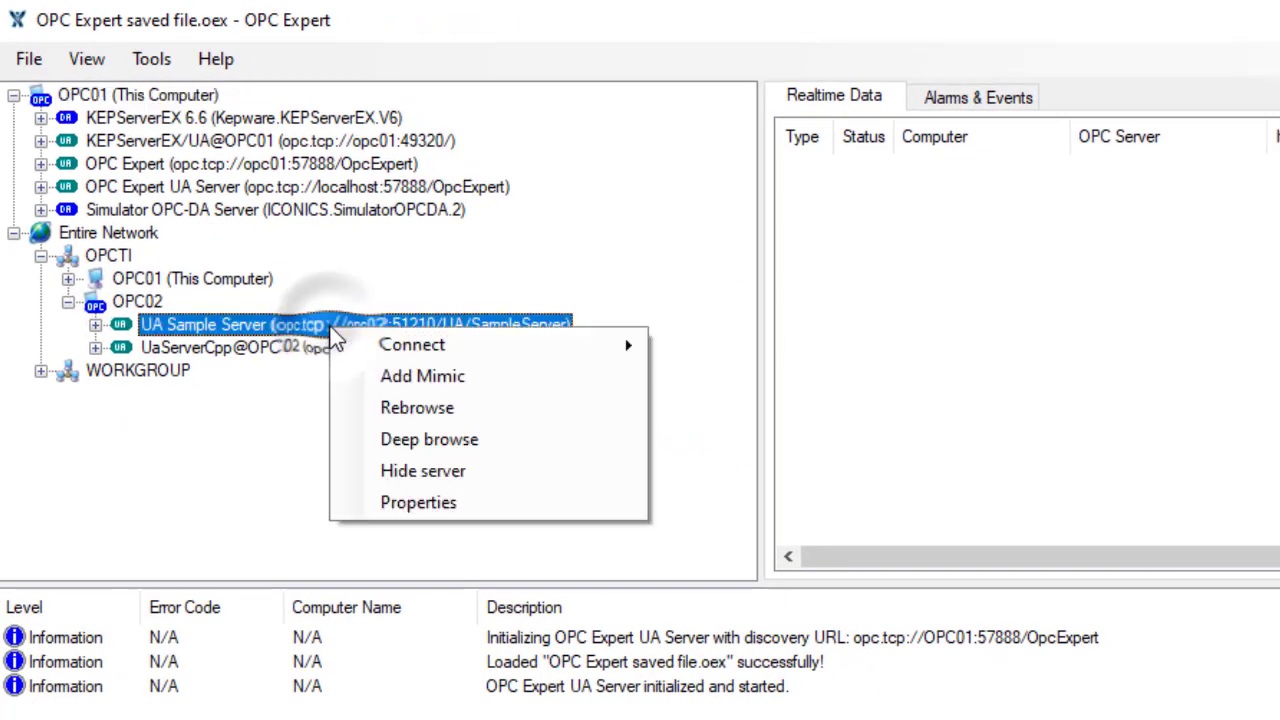
pyautogui.click(489, 386)
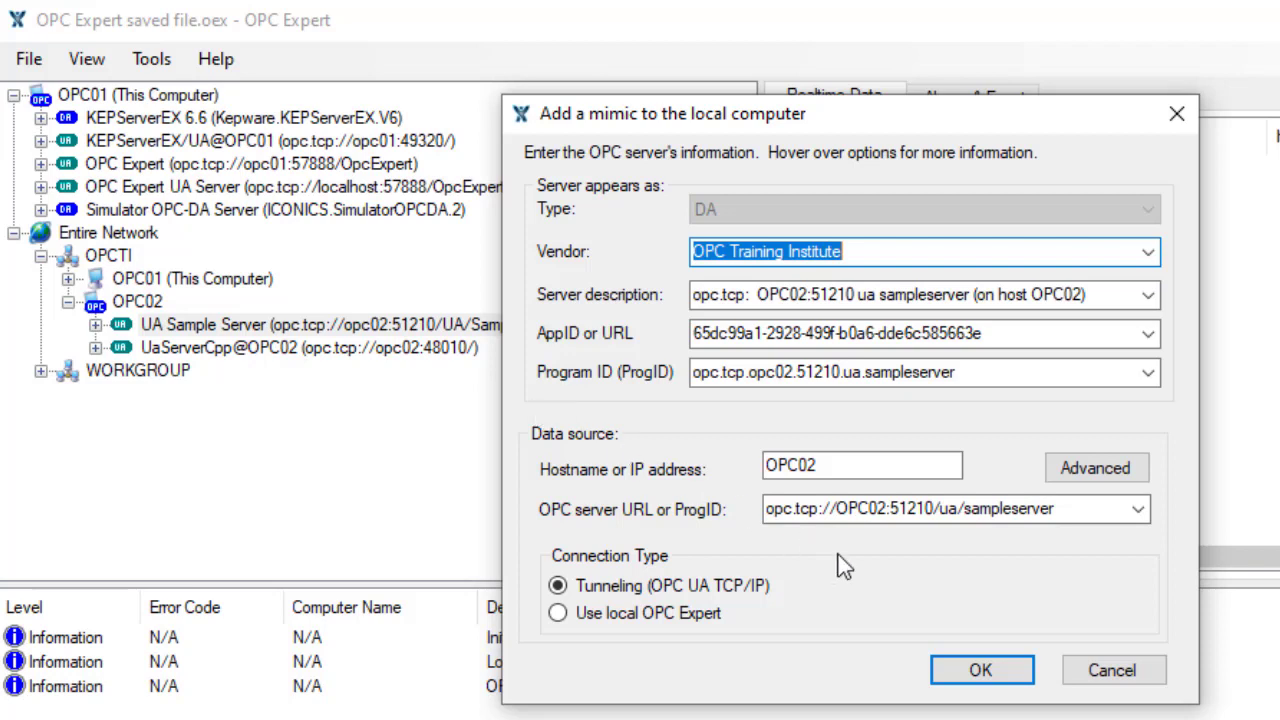
pyautogui.click(1015, 671)
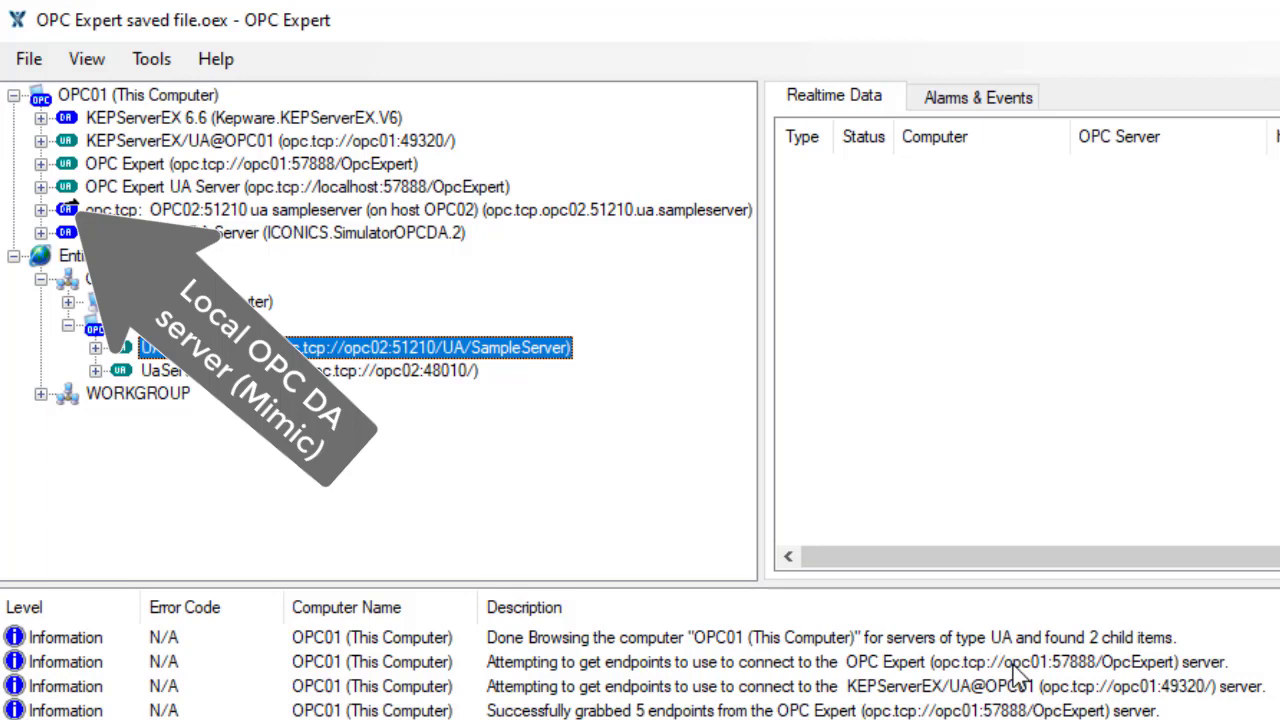
# Step: Widen the data panel and expand the new mimic server to Data > Dynamic > Scalar
pyautogui.moveTo(763, 492); pyautogui.dragTo(478, 495)
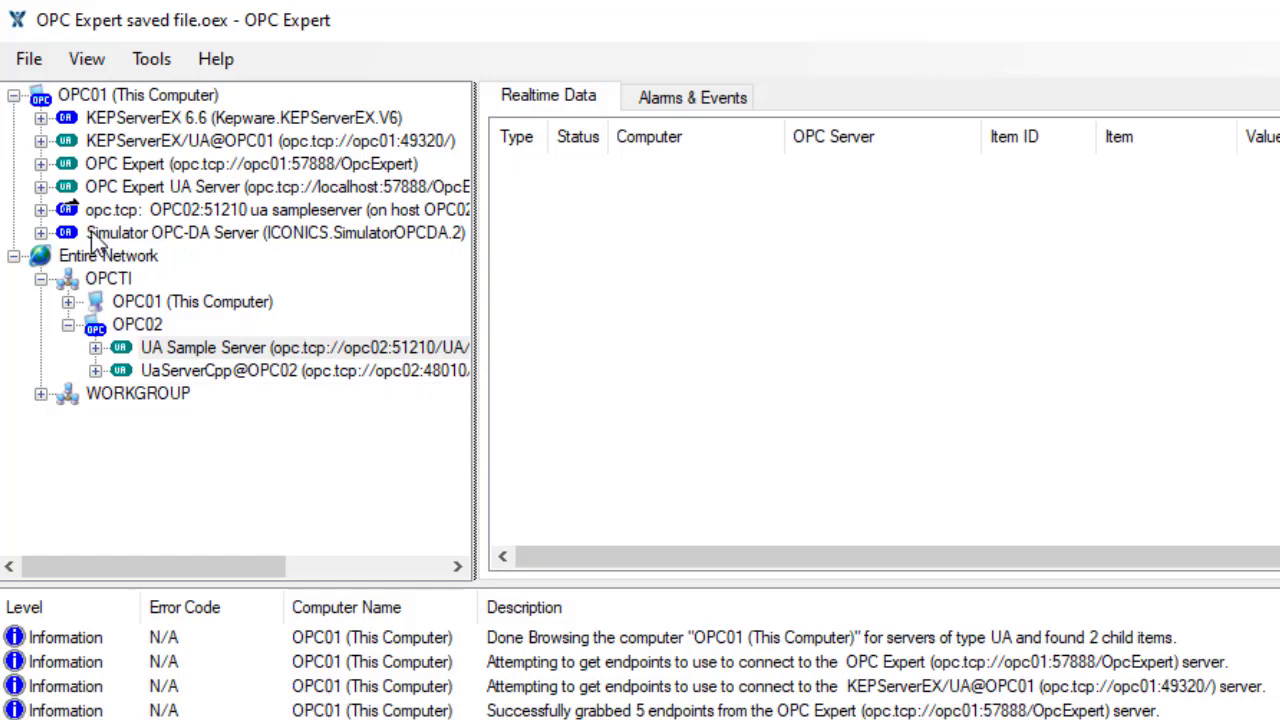
pyautogui.click(41, 209)
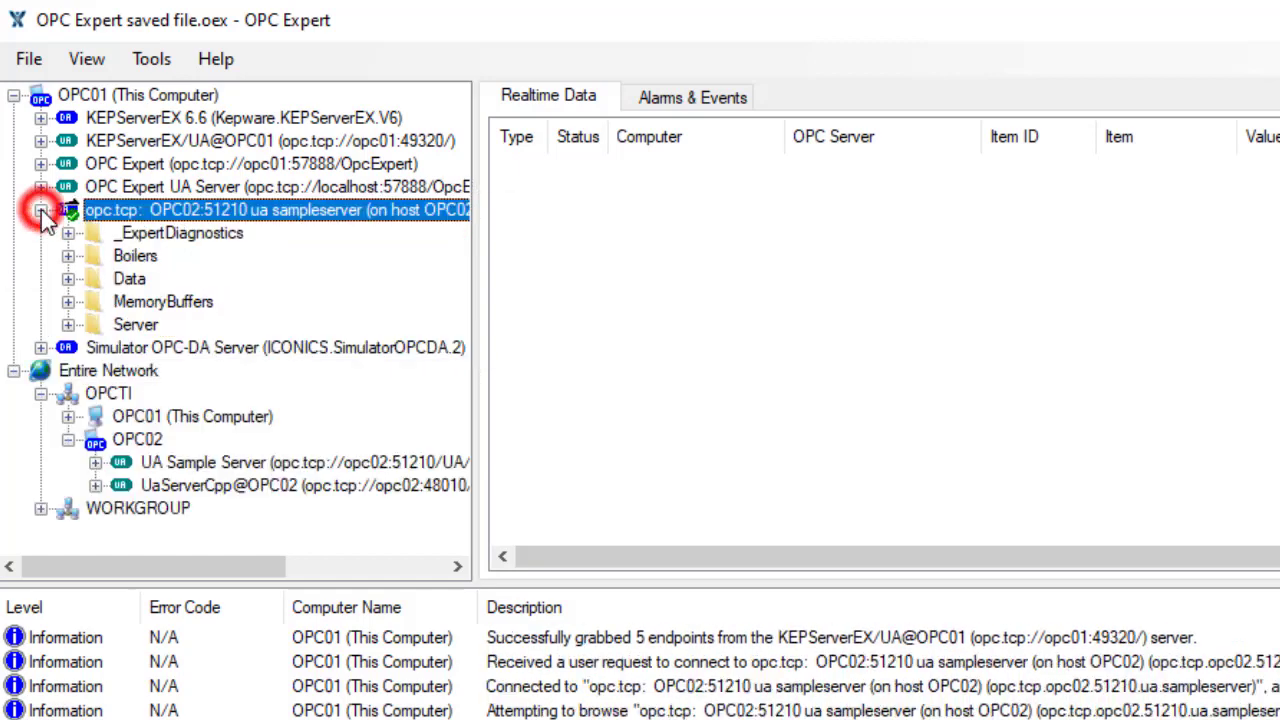
pyautogui.click(68, 279)
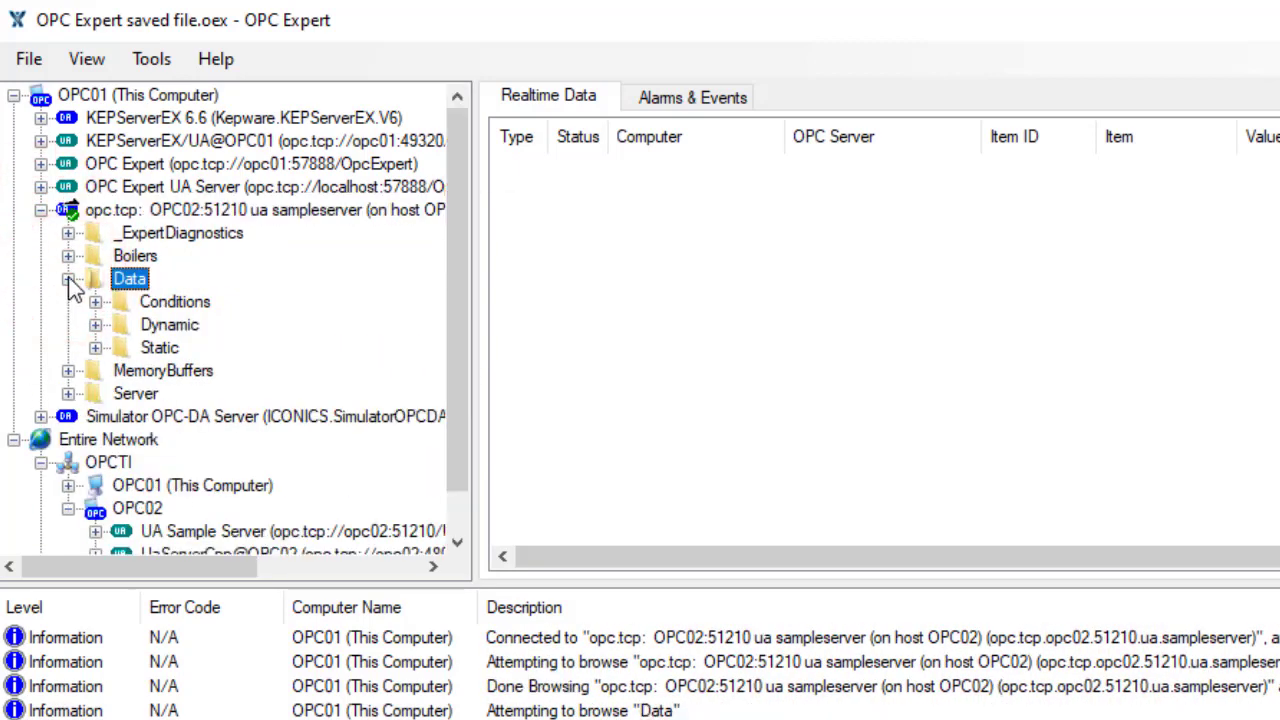
pyautogui.click(95, 325)
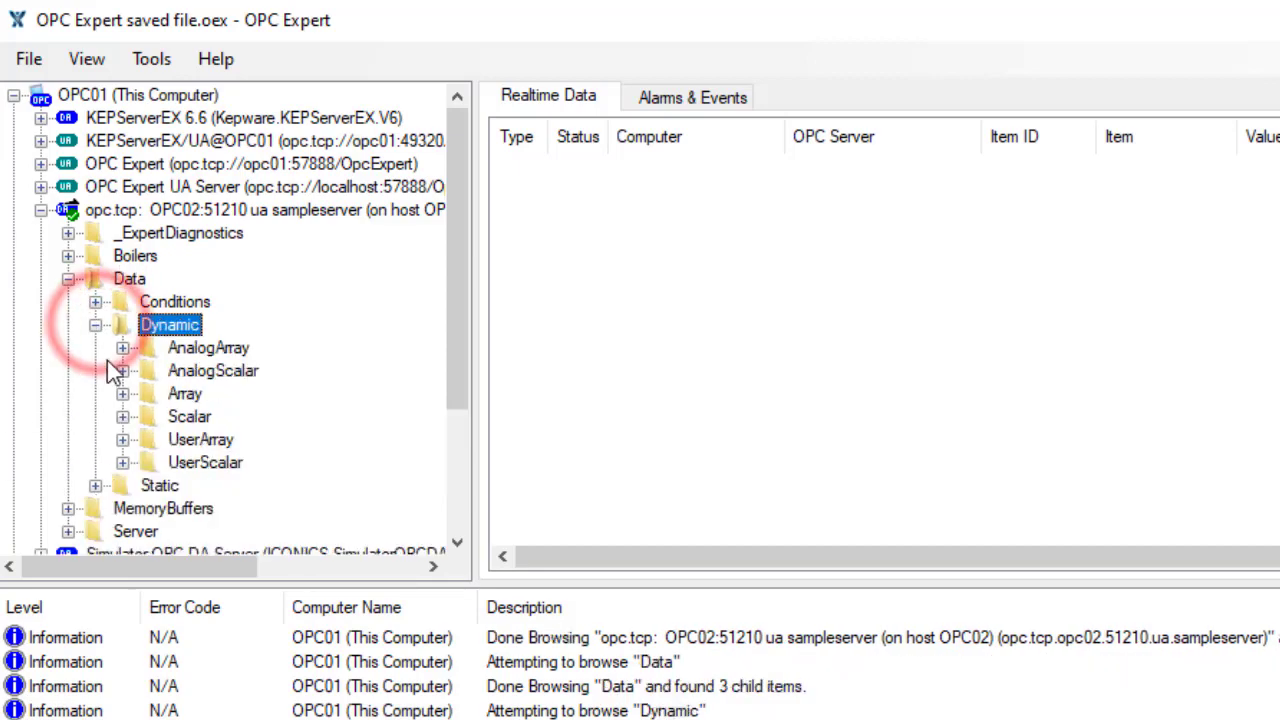
pyautogui.click(122, 416)
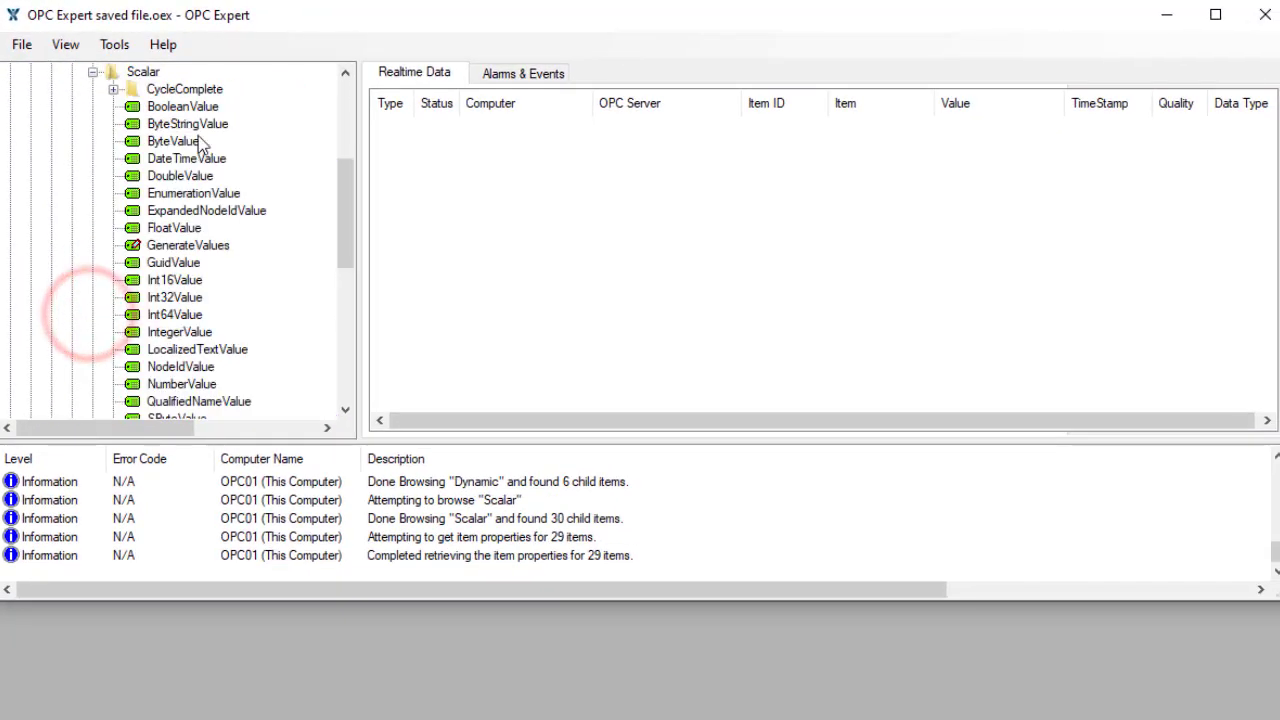
# Step: Monitor BooleanValue, ByteValue, FloatValue and one more Scalar value live, then exit OPC Expert
pyautogui.doubleClick(207, 104)
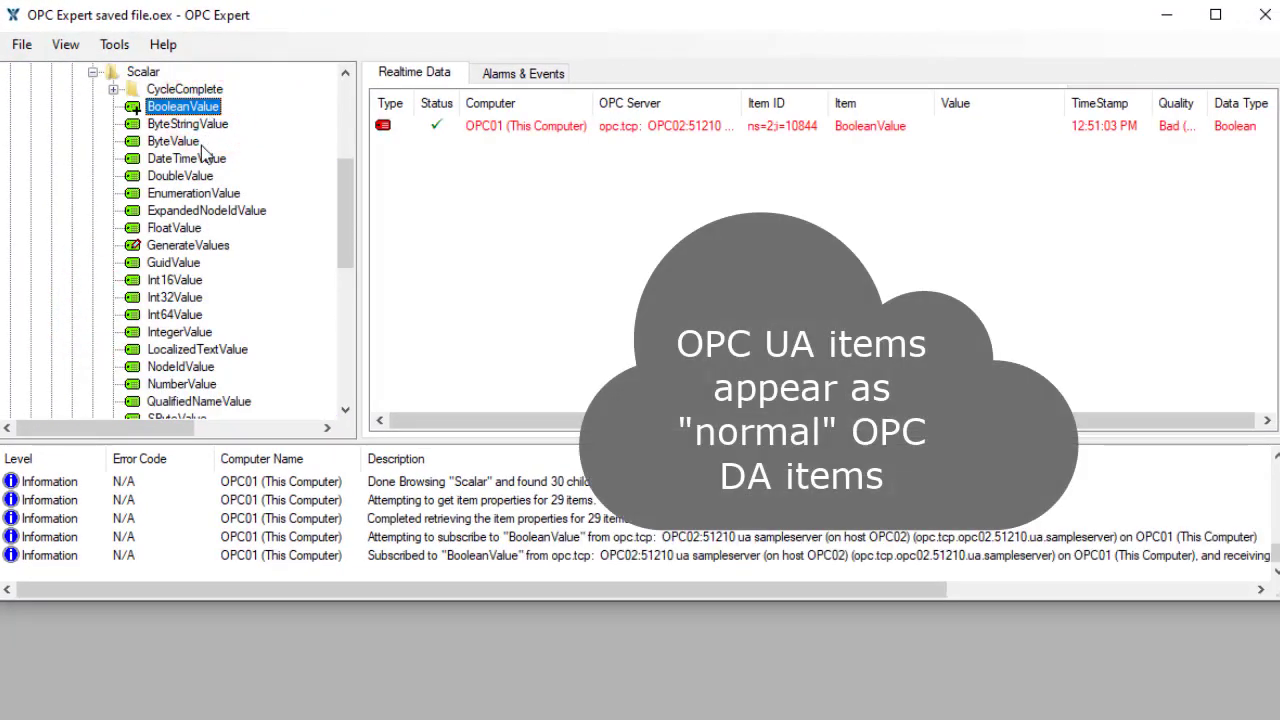
pyautogui.doubleClick(200, 143)
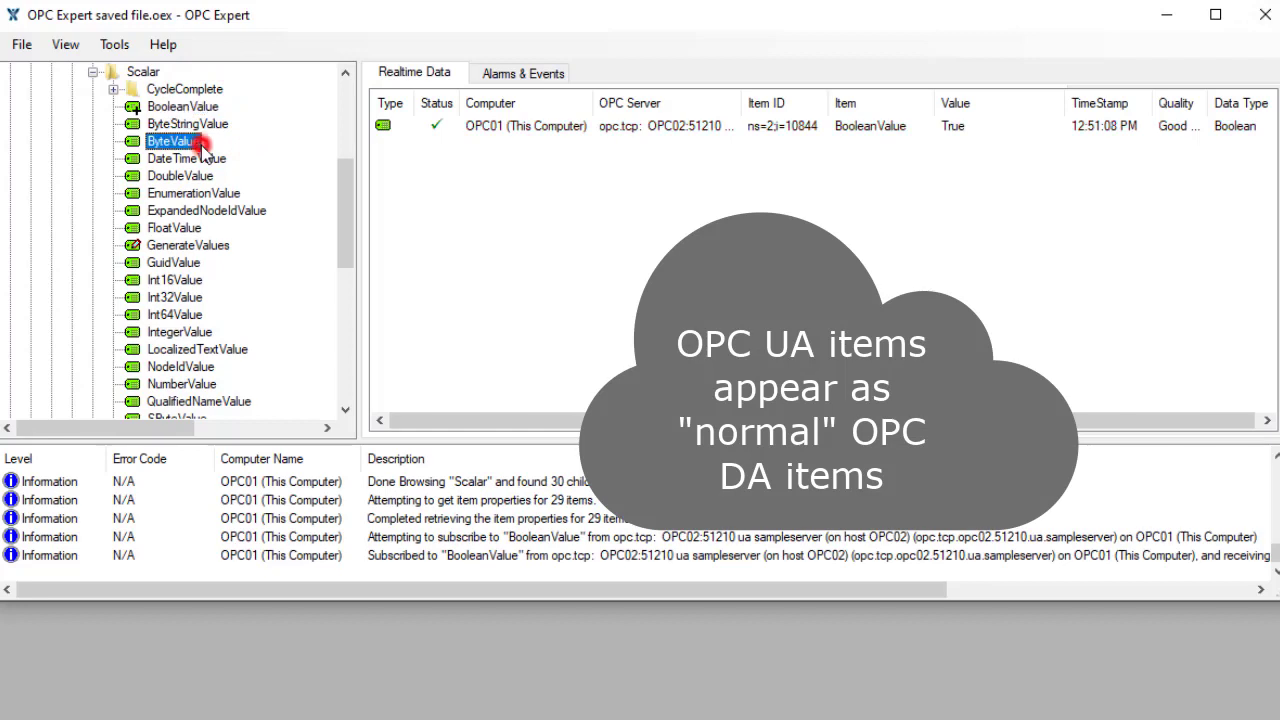
pyautogui.doubleClick(190, 230)
pyautogui.doubleClick(195, 282)
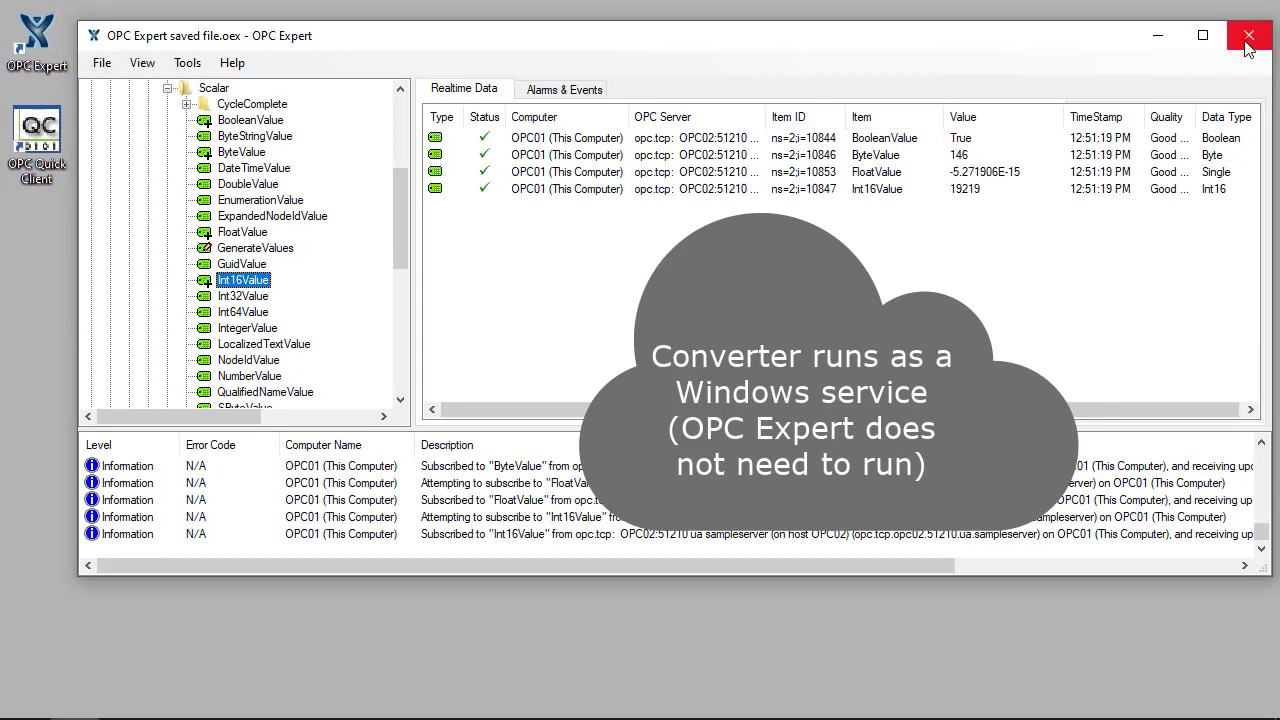
pyautogui.click(1248, 36)
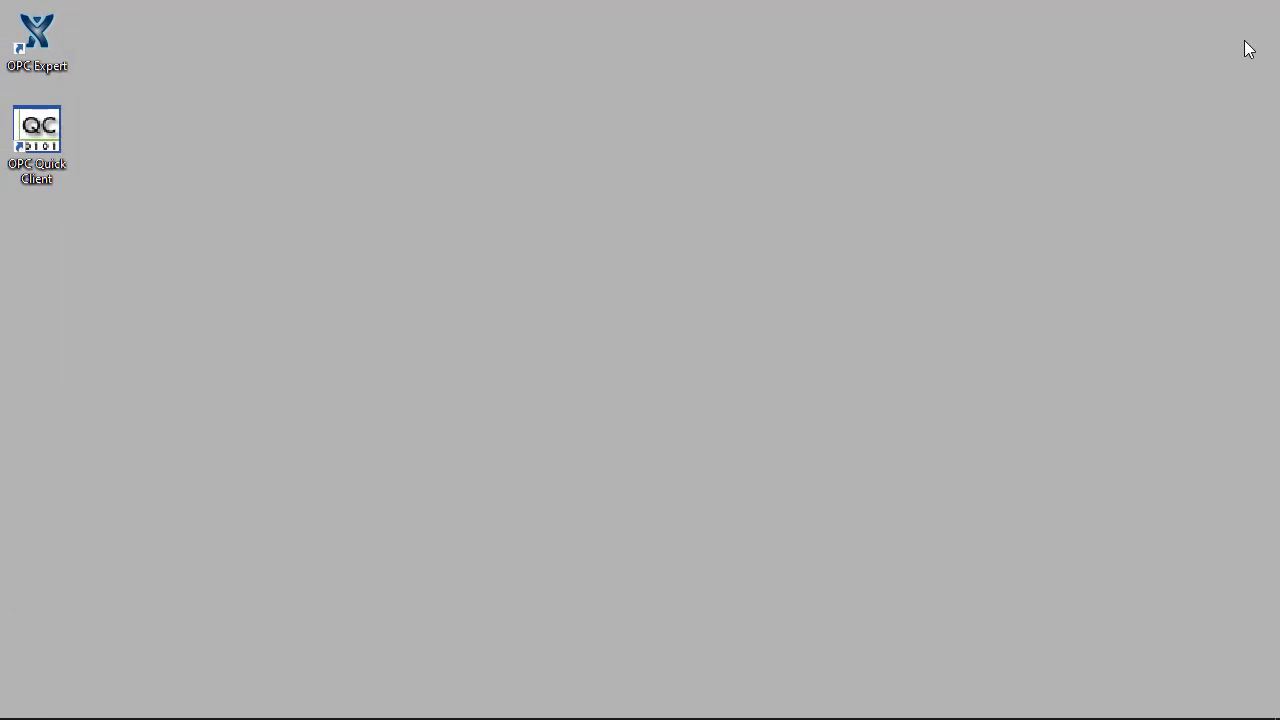
# Step: In OPC Quick Client, connect to local opc.tcp.opc02.51210.ua.sampleserver and start a new group
pyautogui.doubleClick(56, 142)
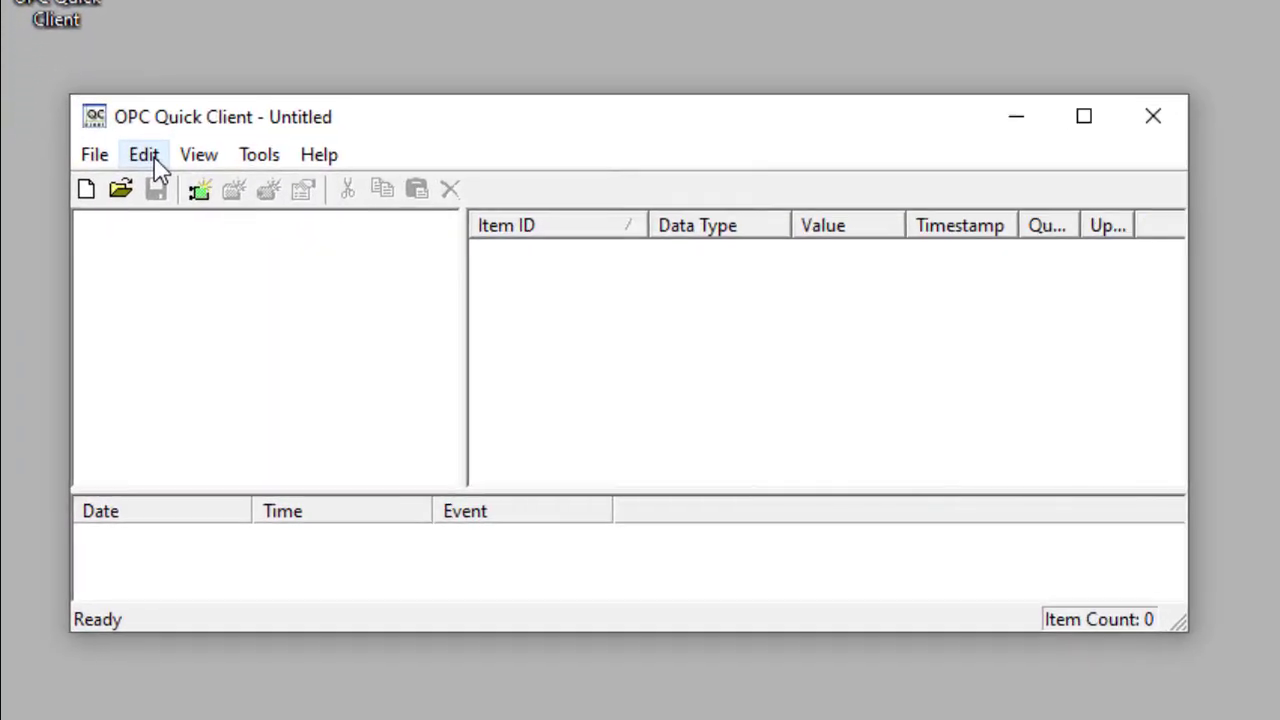
pyautogui.click(102, 269)
pyautogui.click(157, 183)
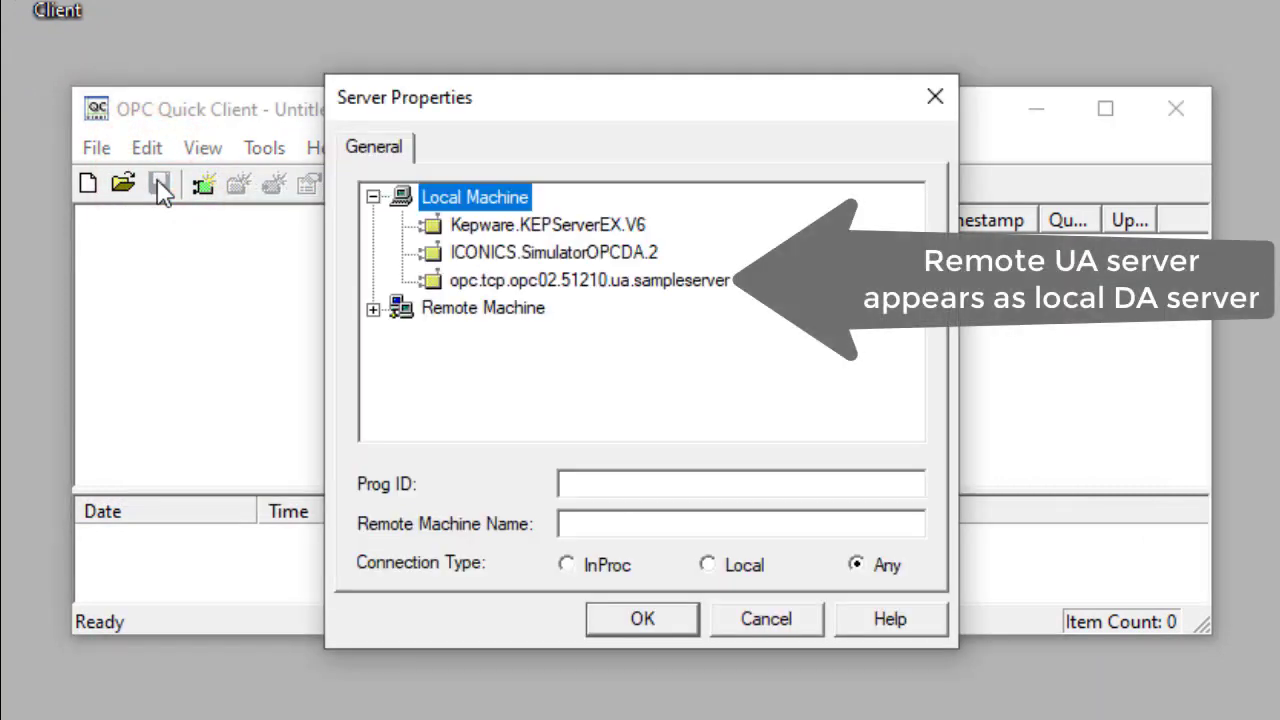
pyautogui.click(484, 283)
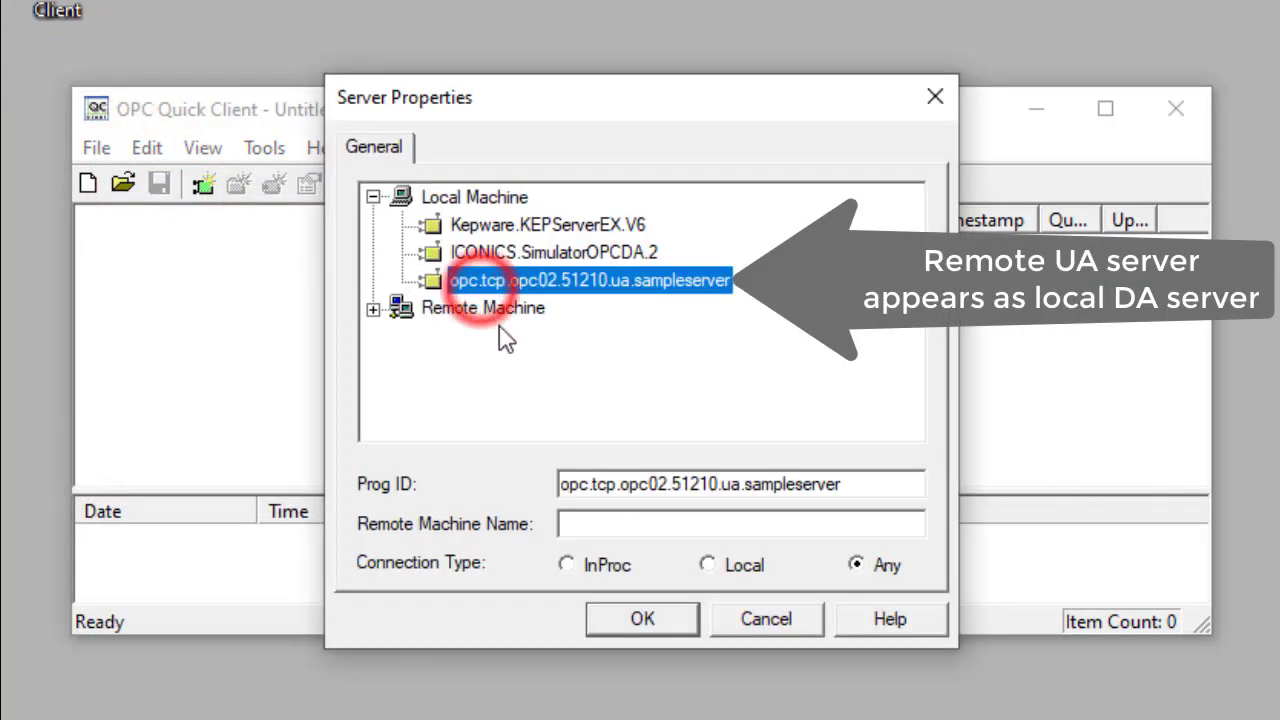
pyautogui.click(612, 620)
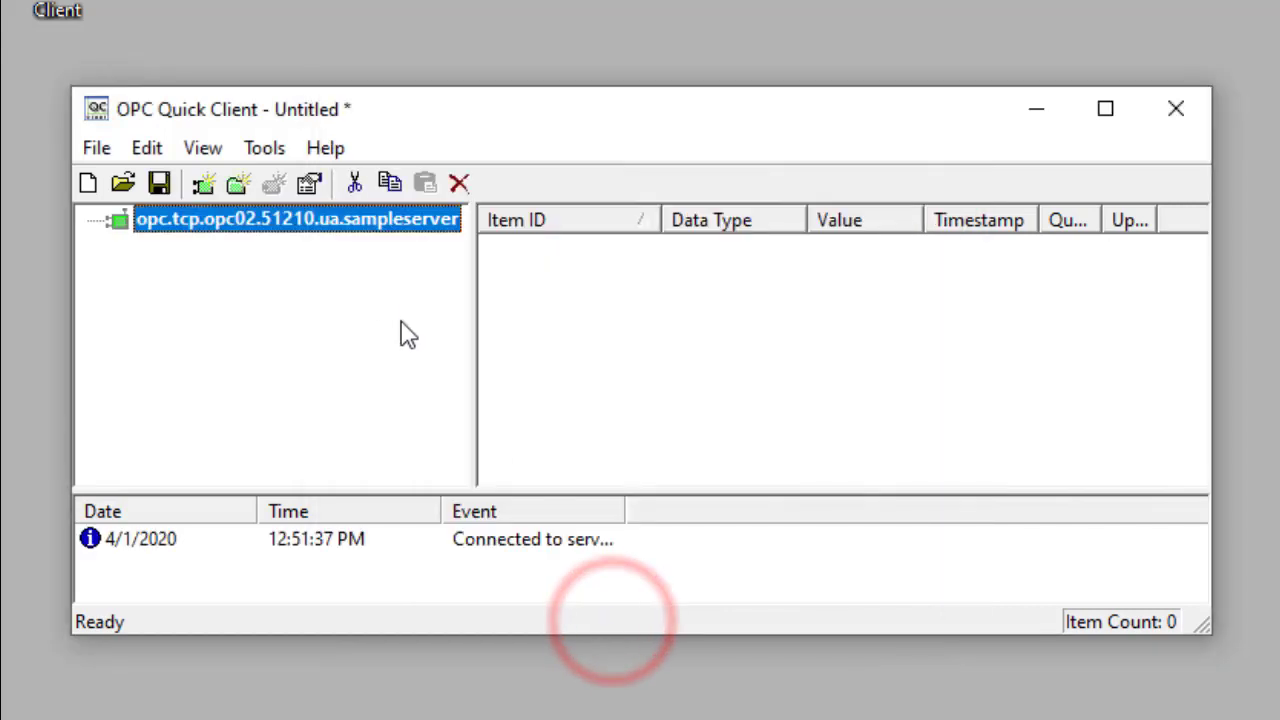
pyautogui.click(237, 185)
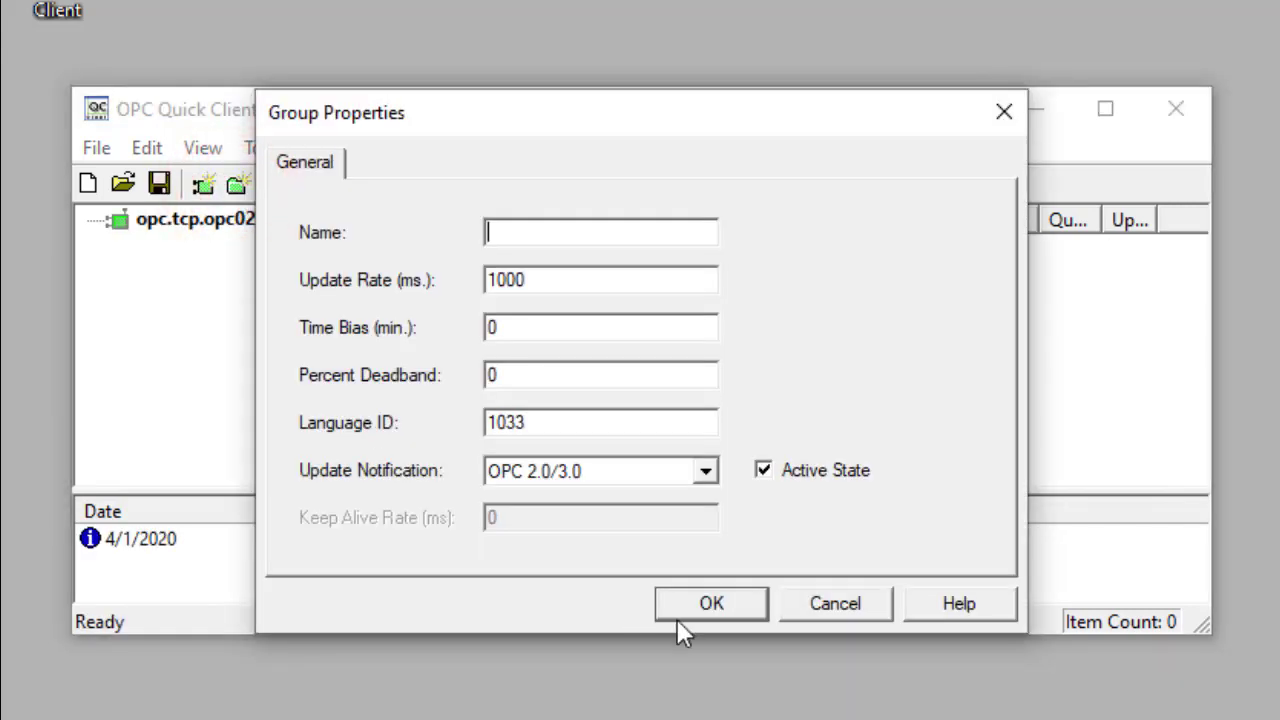
# Step: Accept the Group0 properties and browse to the Data > Dynamic > Scalar items
pyautogui.click(681, 617)
pyautogui.click(273, 184)
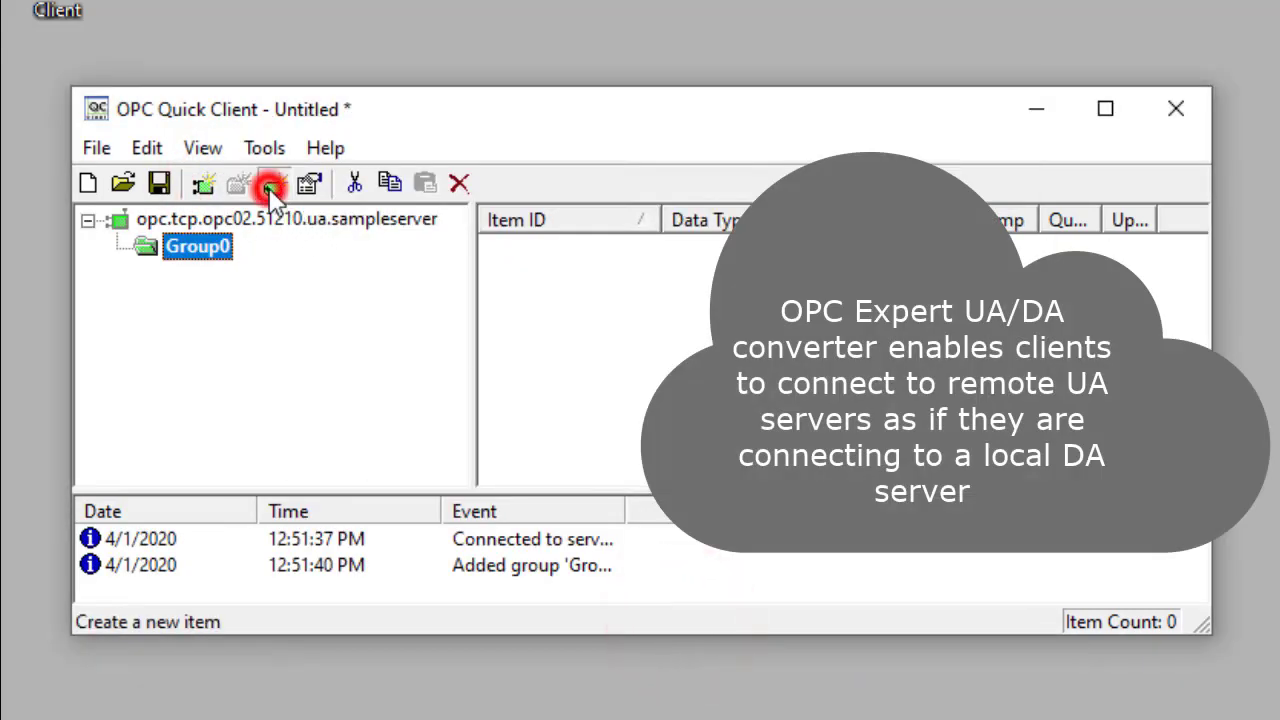
pyautogui.click(256, 406)
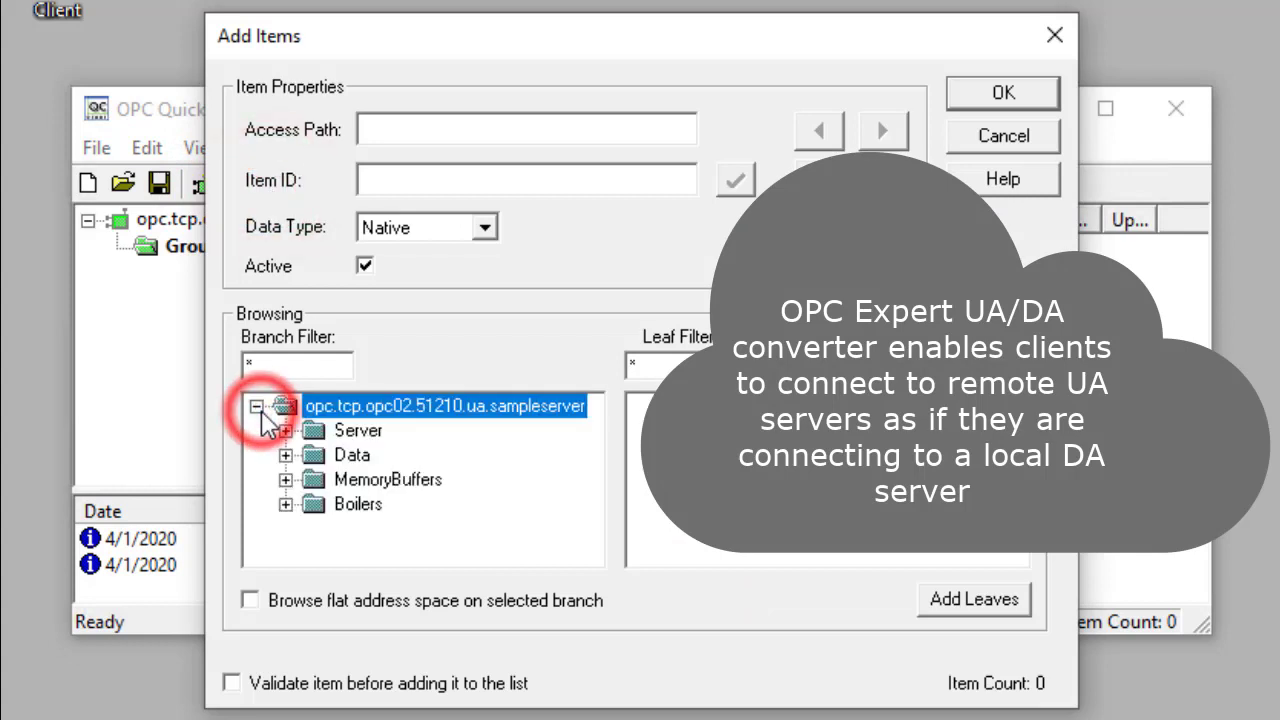
pyautogui.click(286, 455)
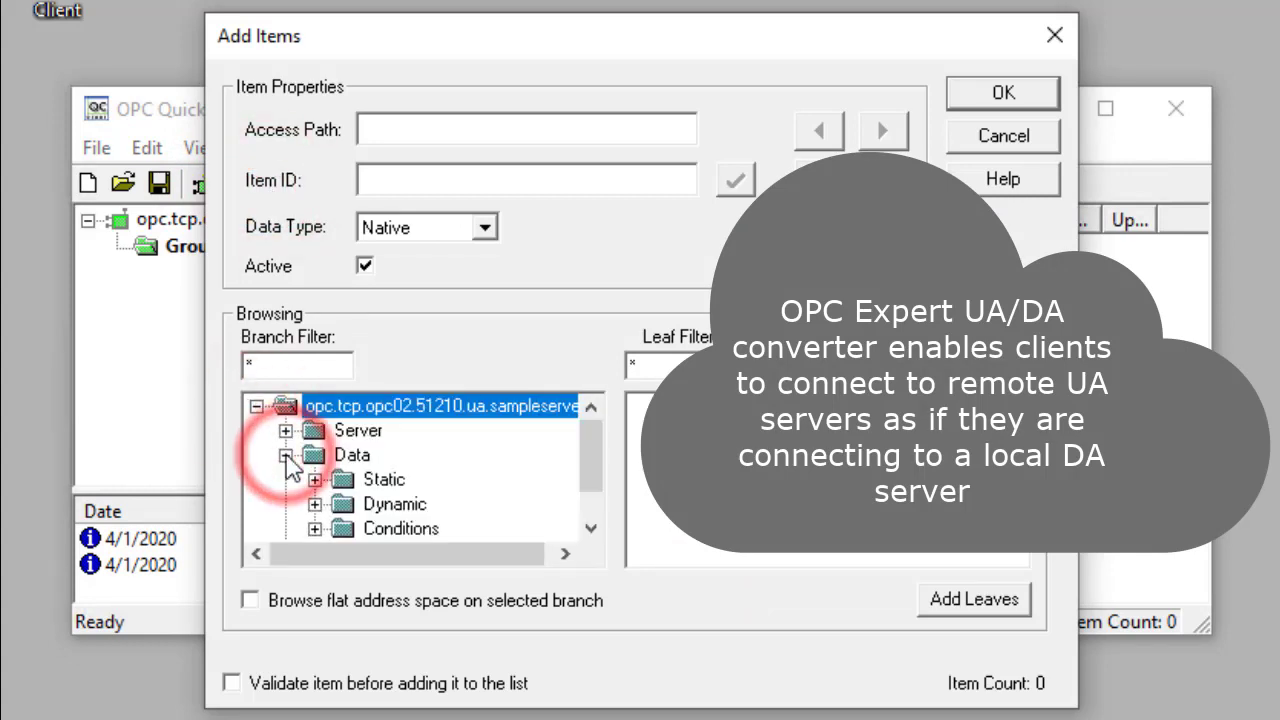
pyautogui.click(315, 505)
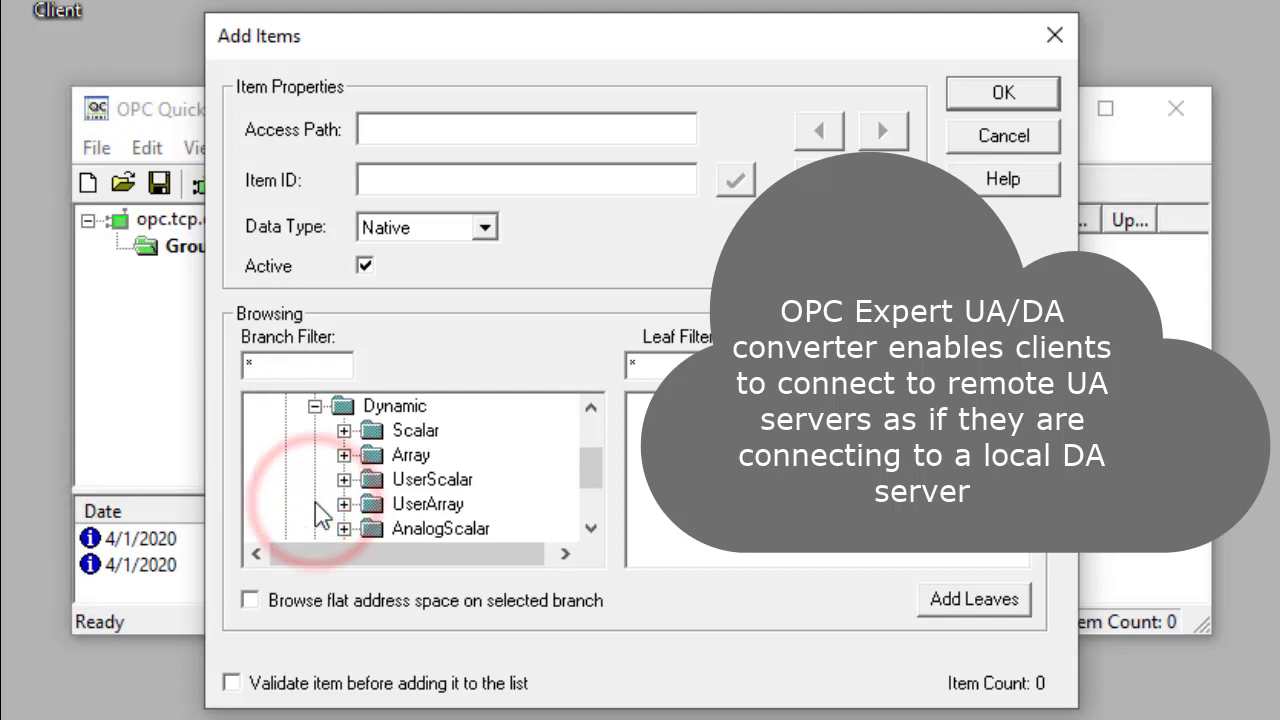
pyautogui.click(344, 431)
pyautogui.click(410, 432)
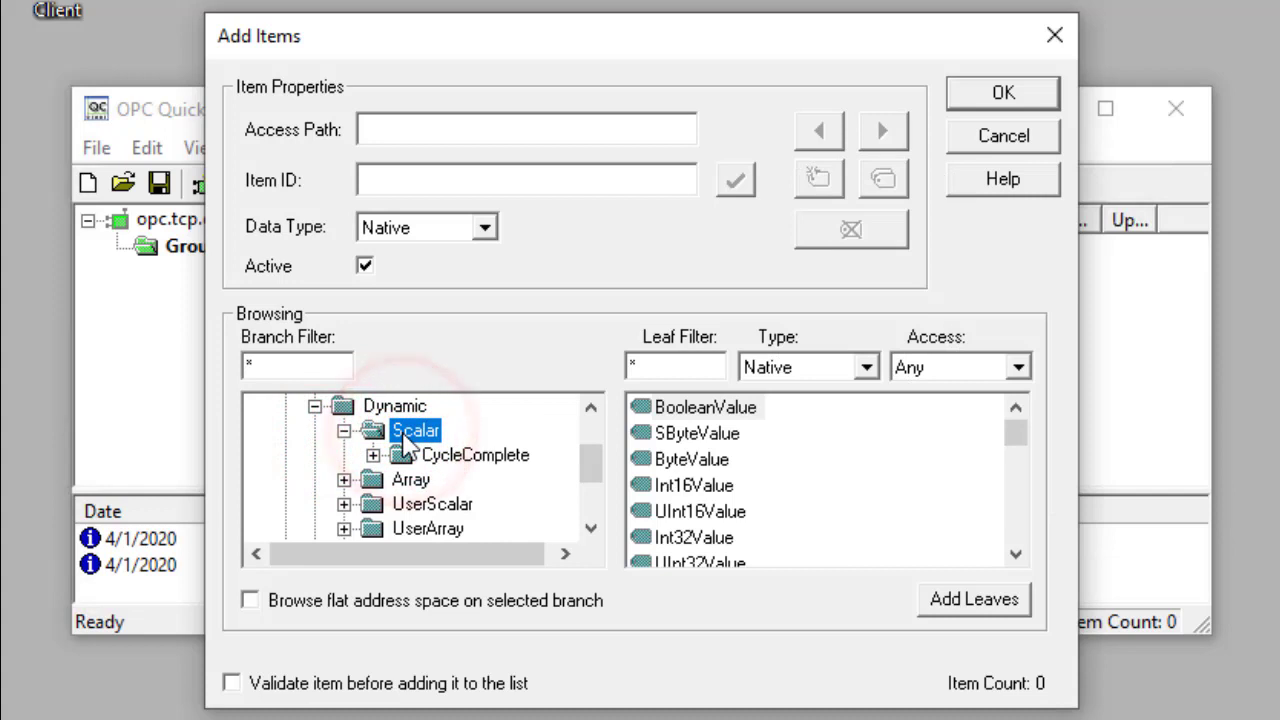
# Step: Add BooleanValue, Int16Value, FloatValue and StringValue to Group0
pyautogui.doubleClick(708, 424)
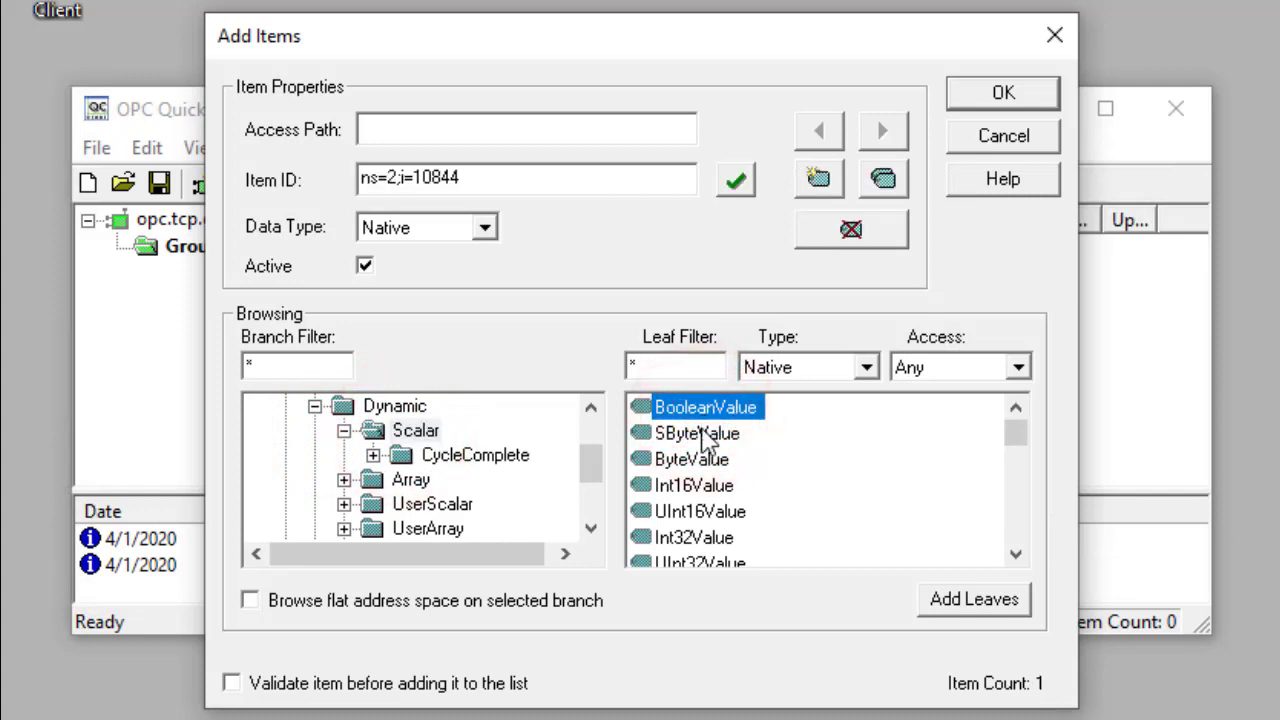
pyautogui.doubleClick(700, 487)
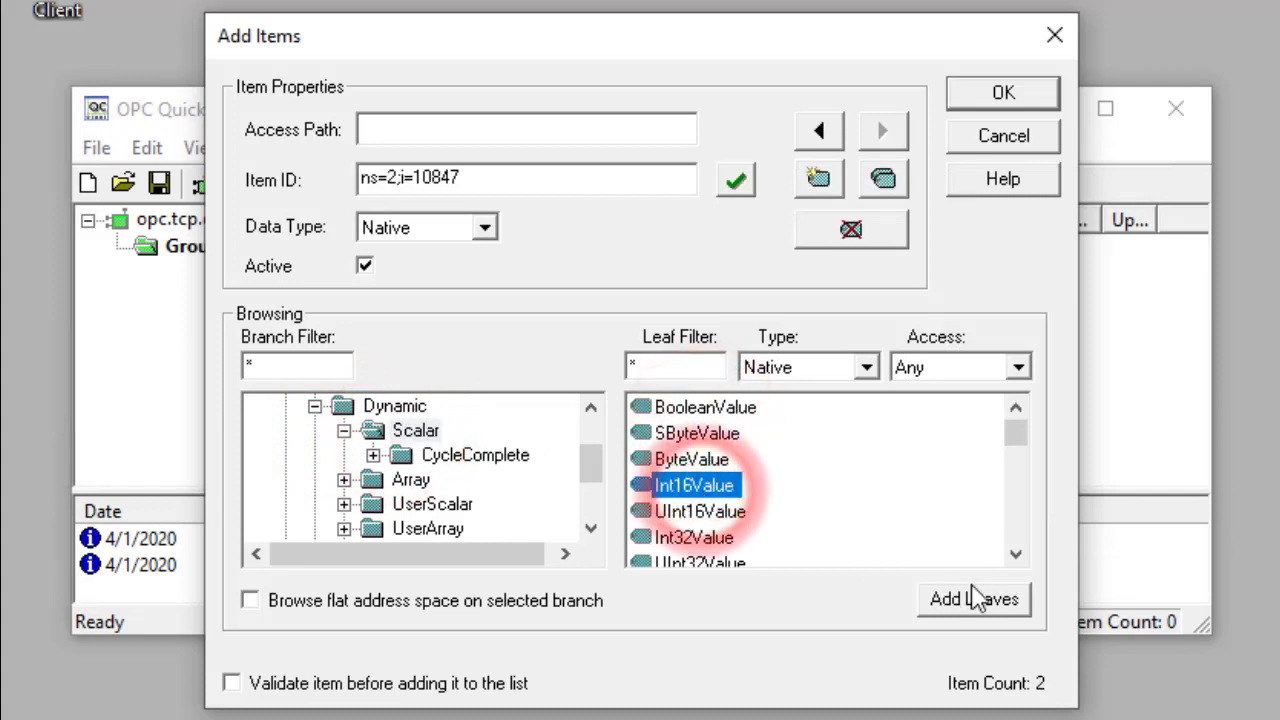
pyautogui.click(1016, 554)
pyautogui.click(1016, 554)
pyautogui.click(1016, 554)
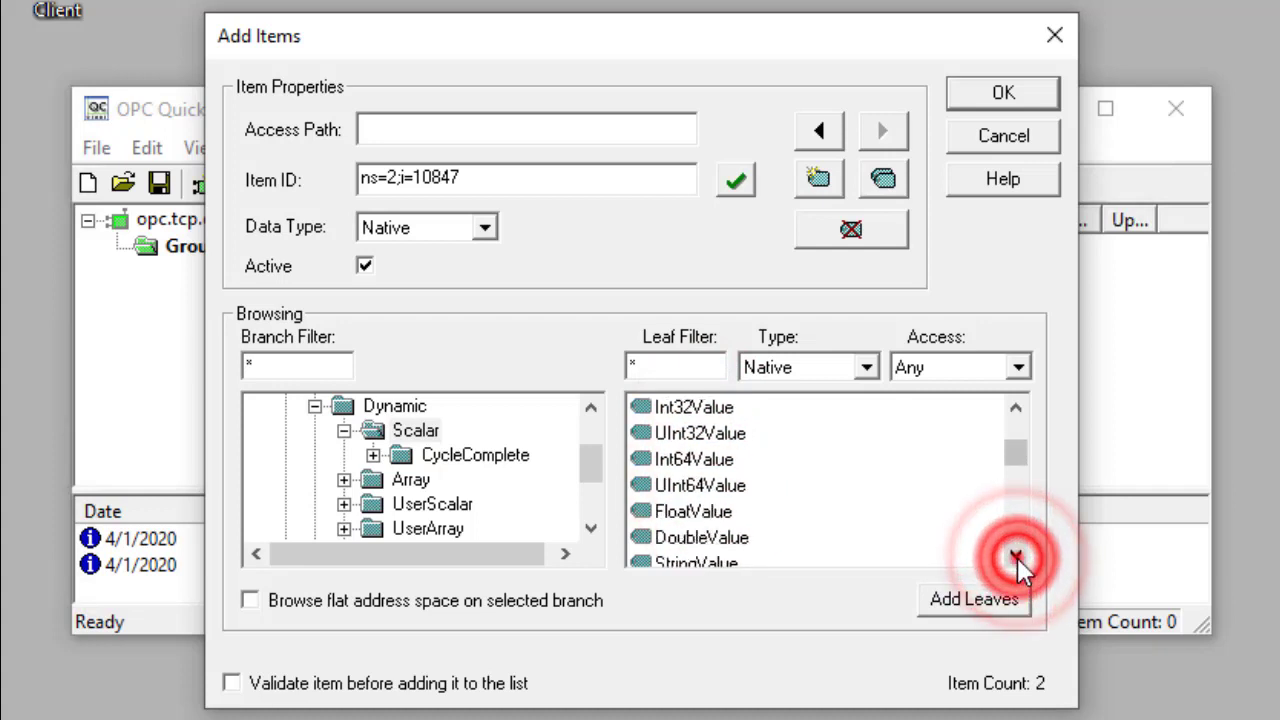
pyautogui.click(1016, 554)
pyautogui.doubleClick(706, 486)
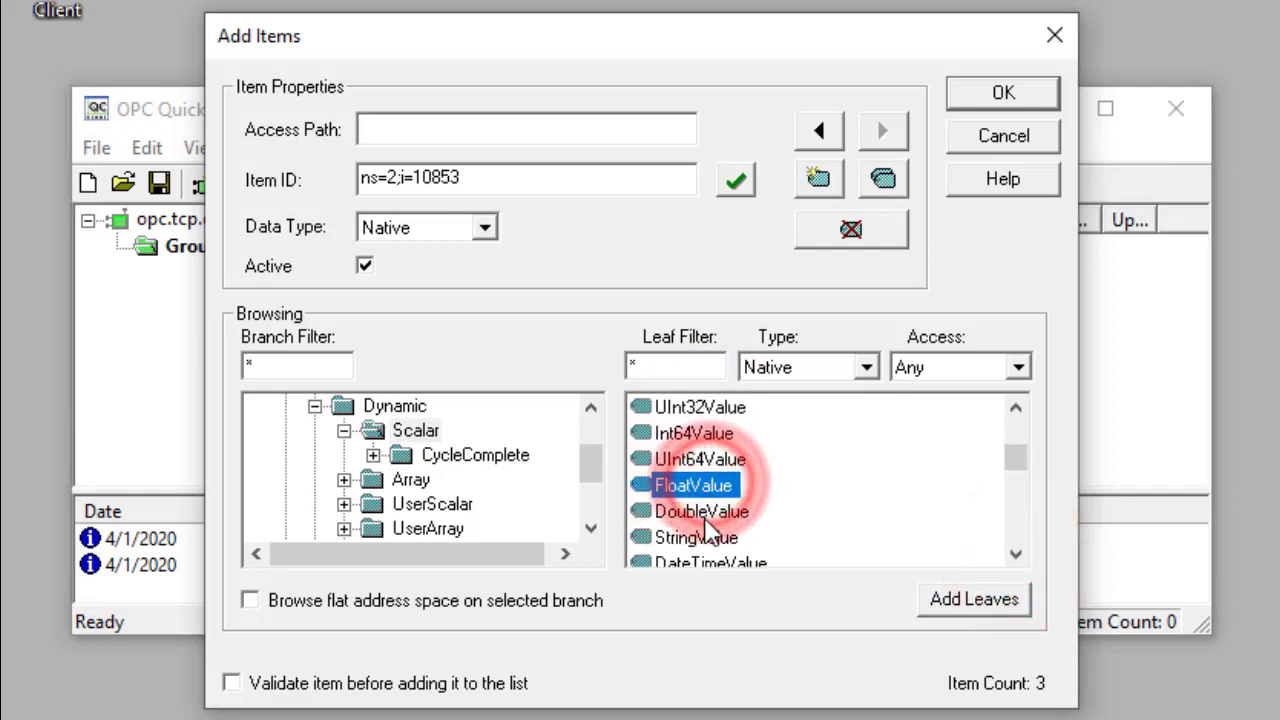
pyautogui.doubleClick(696, 537)
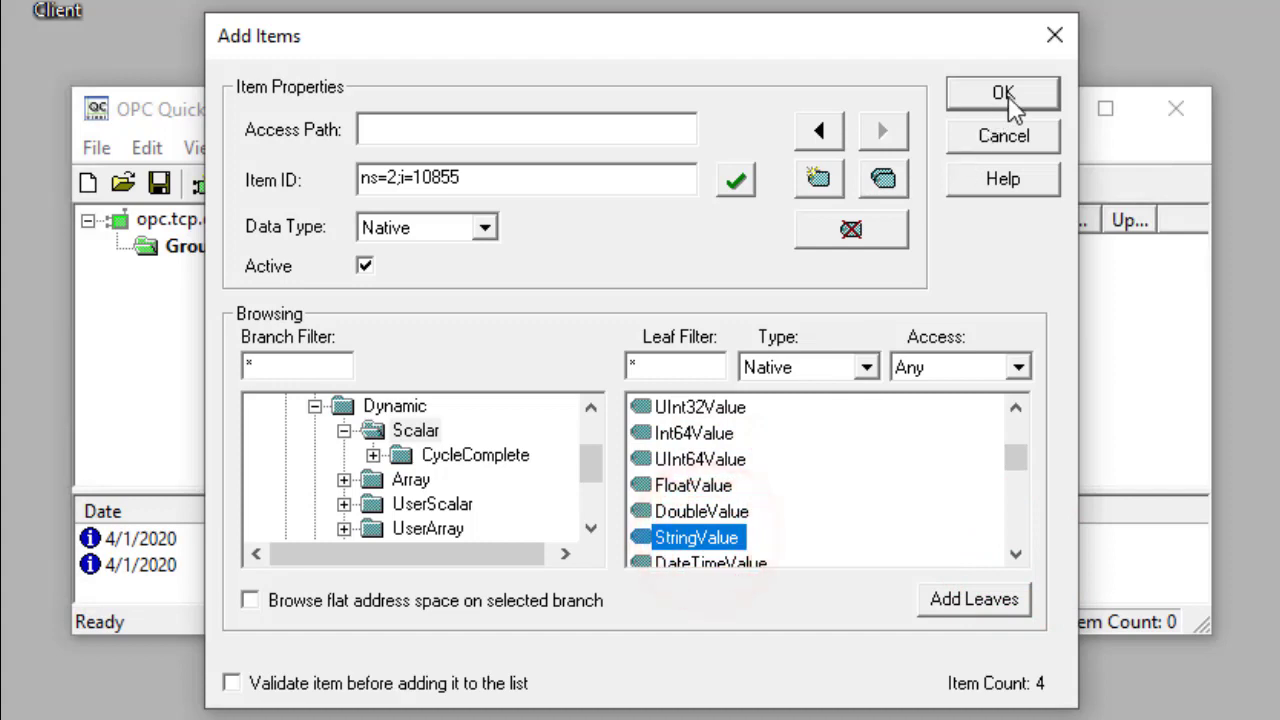
pyautogui.click(1040, 100)
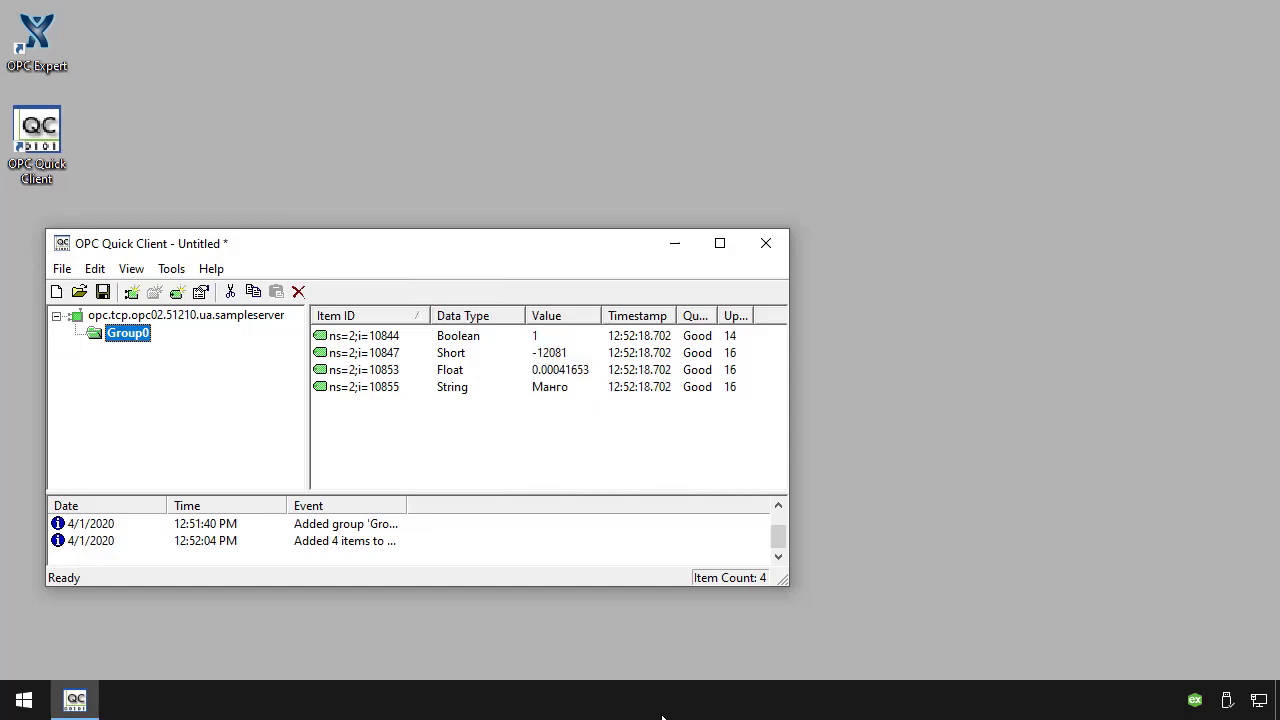
# Step: Show Task Manager's Details list and scroll to OPC Expert Data Server.exe running as SYSTEM
pyautogui.rightClick(662, 712)
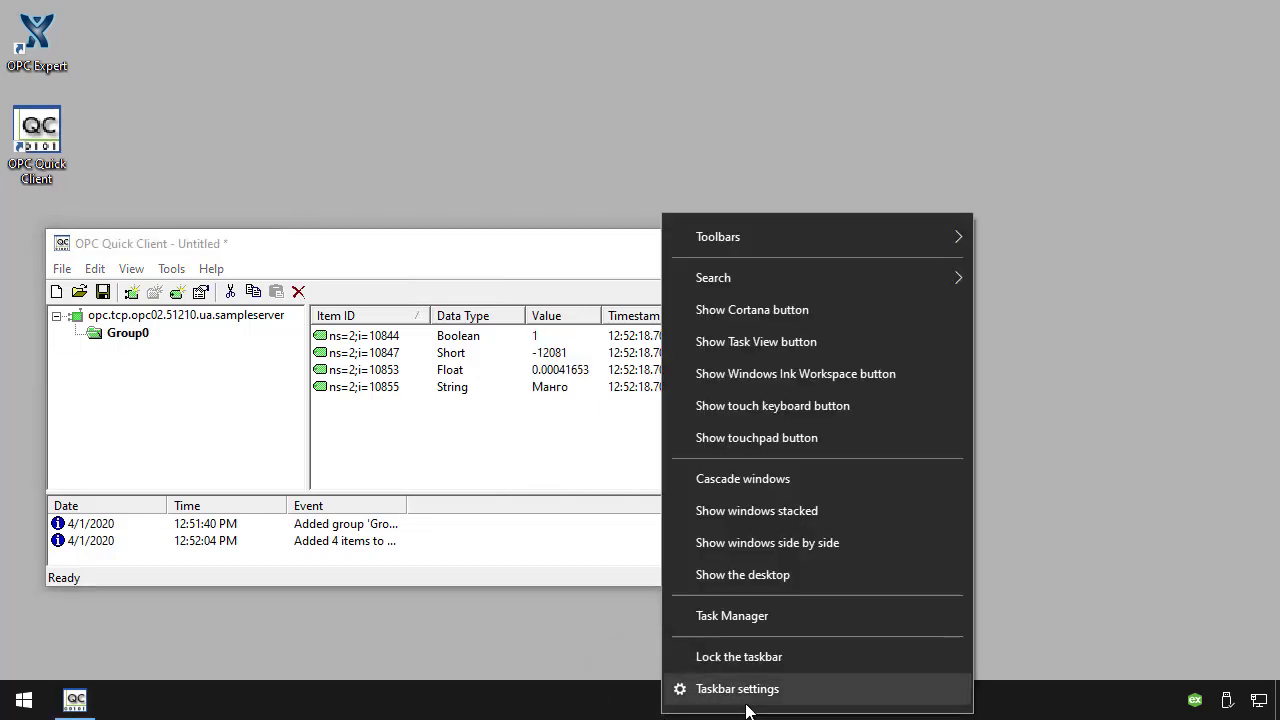
pyautogui.click(819, 623)
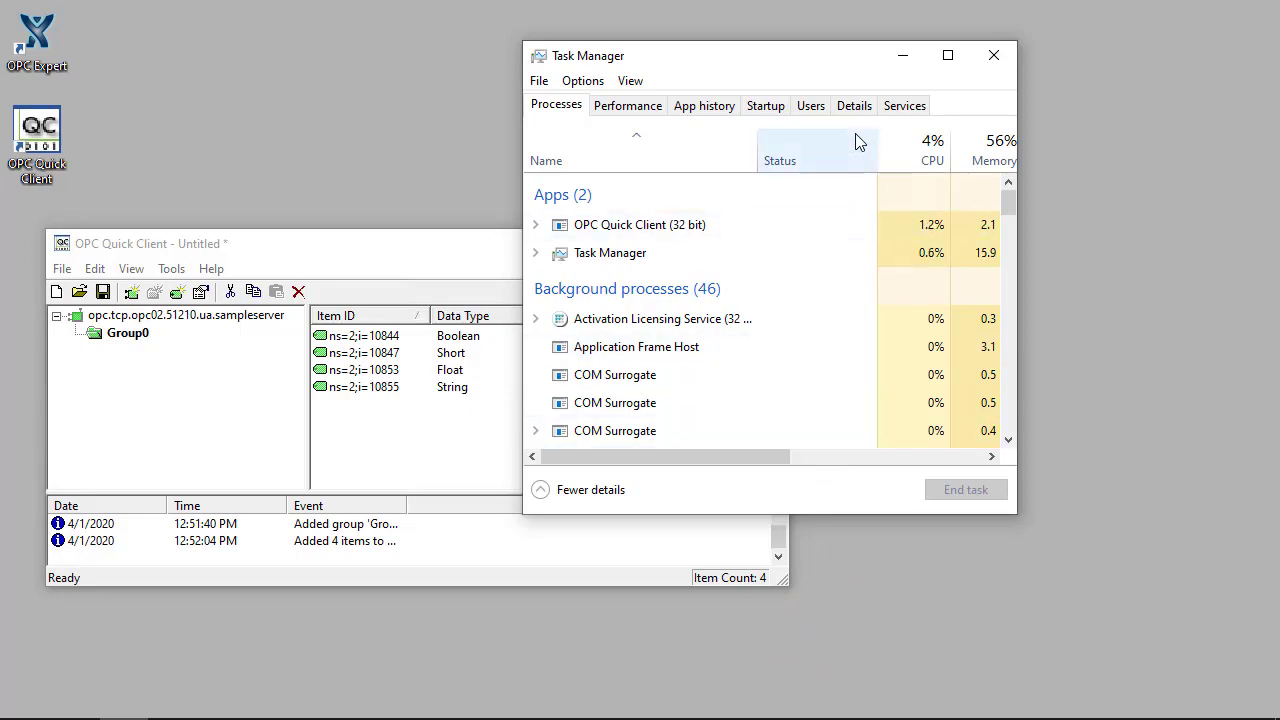
pyautogui.click(855, 106)
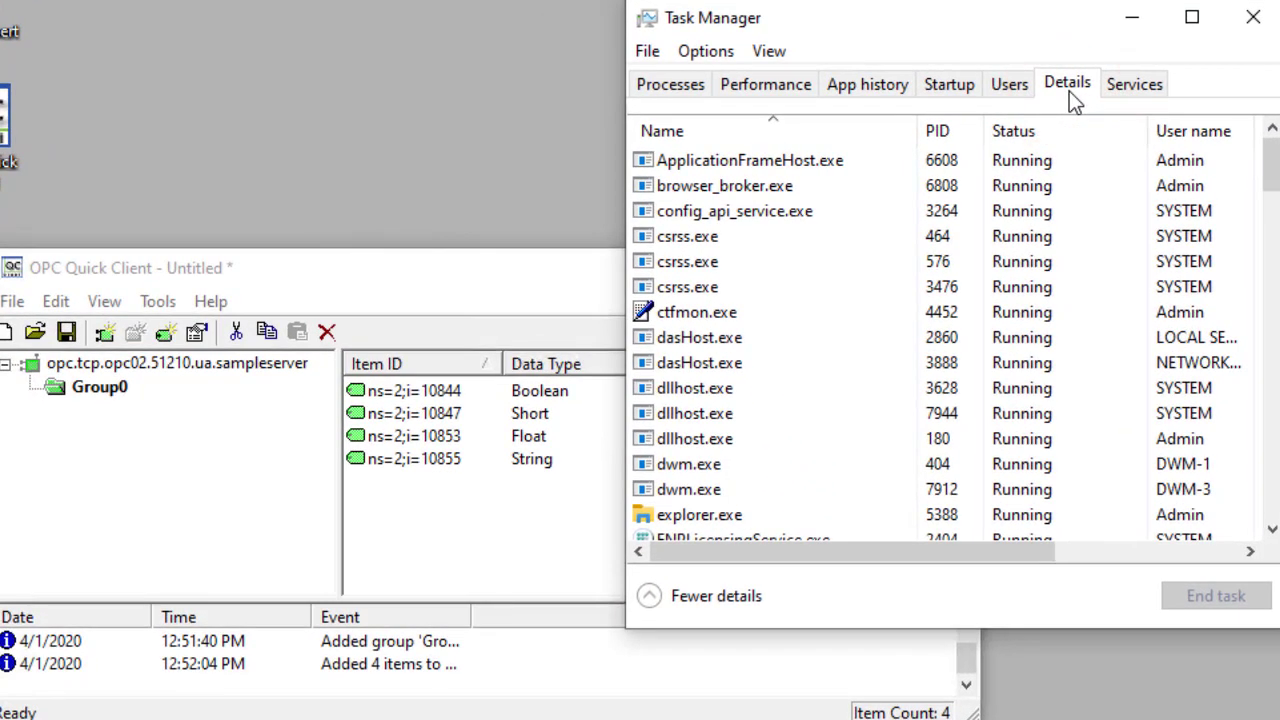
pyautogui.moveTo(1253, 164); pyautogui.dragTo(1274, 263)
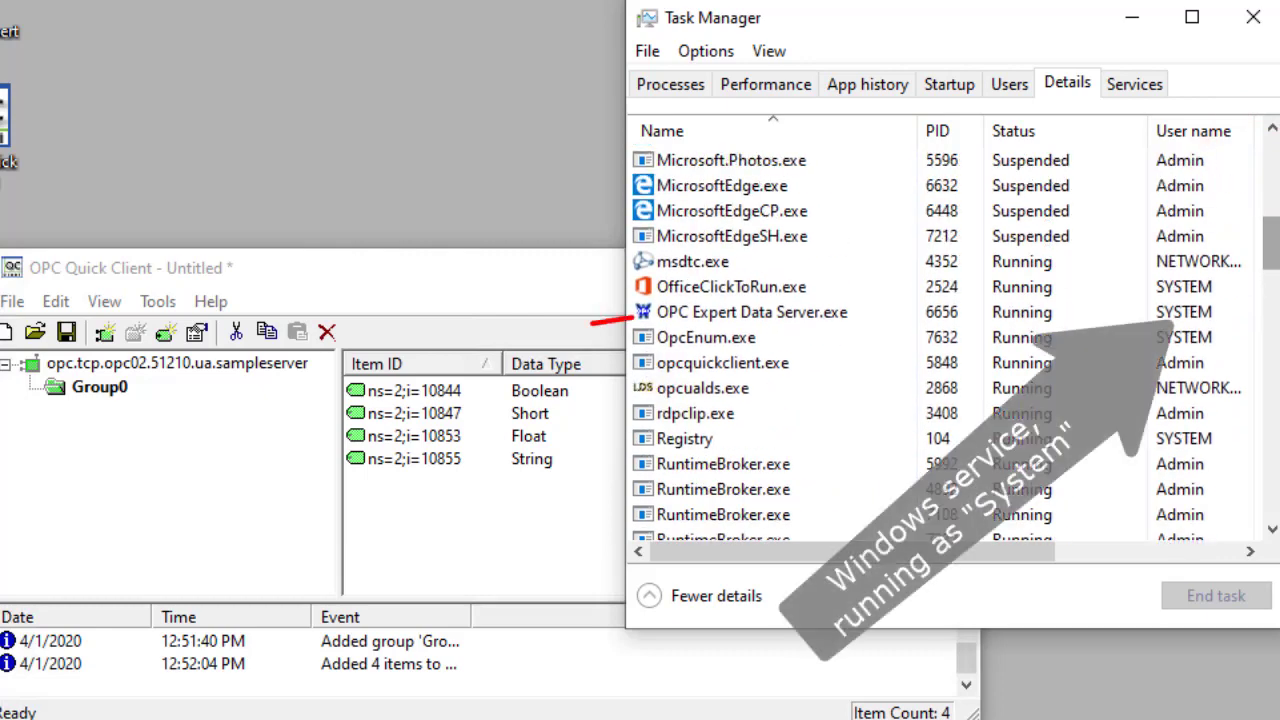